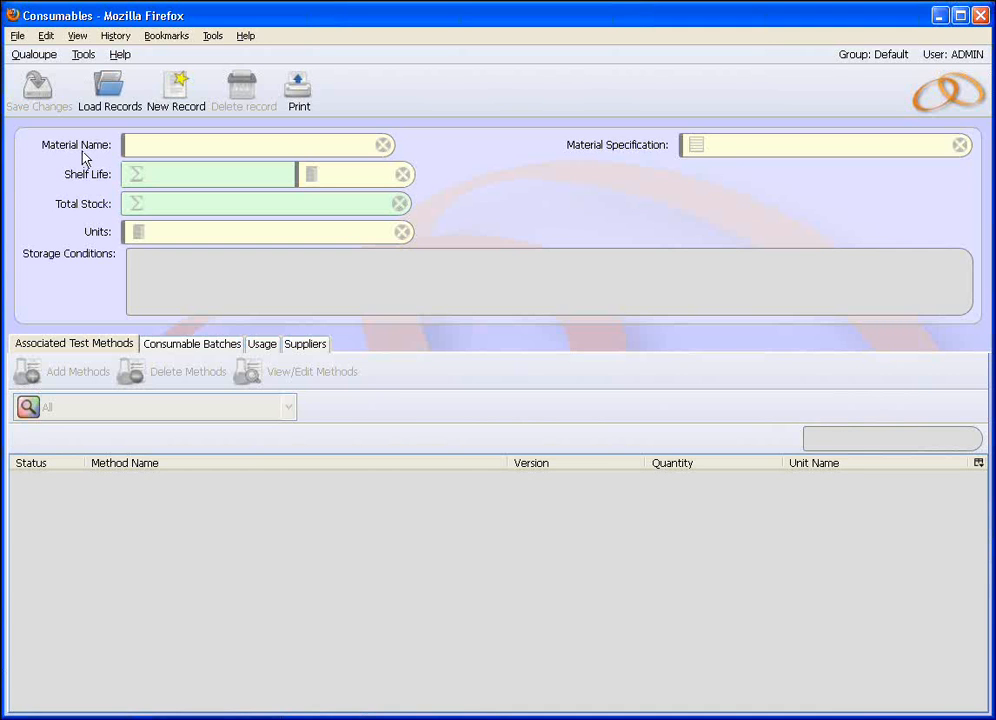
Filter the consumable records by "buffer" and load the Buffer record.
left_click(112, 90)
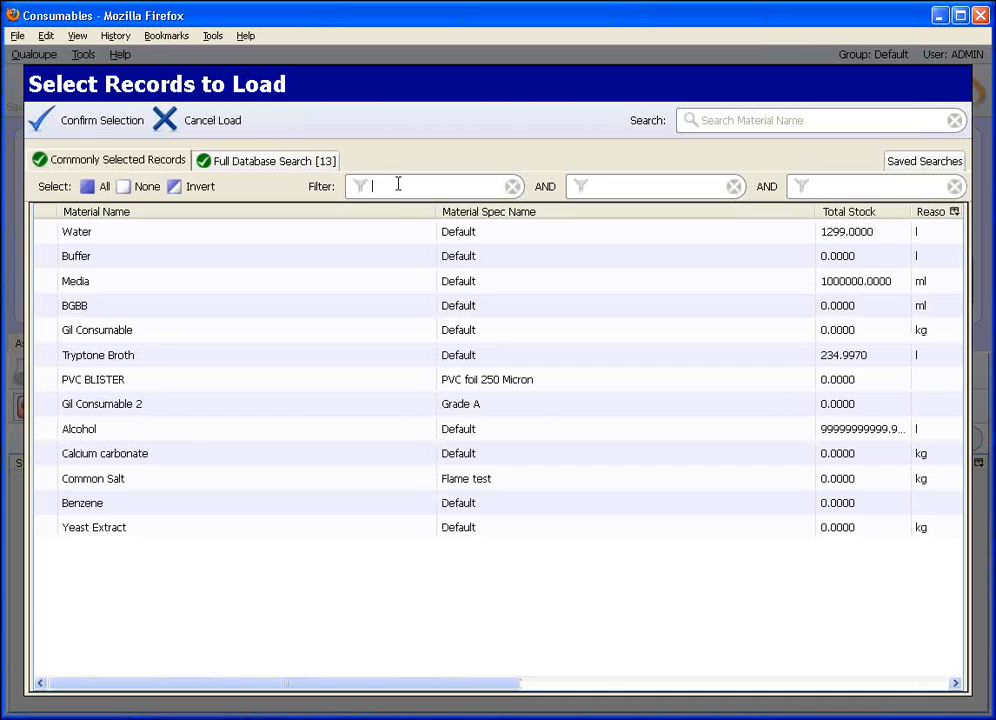
left_click(398, 183)
type("buffer")
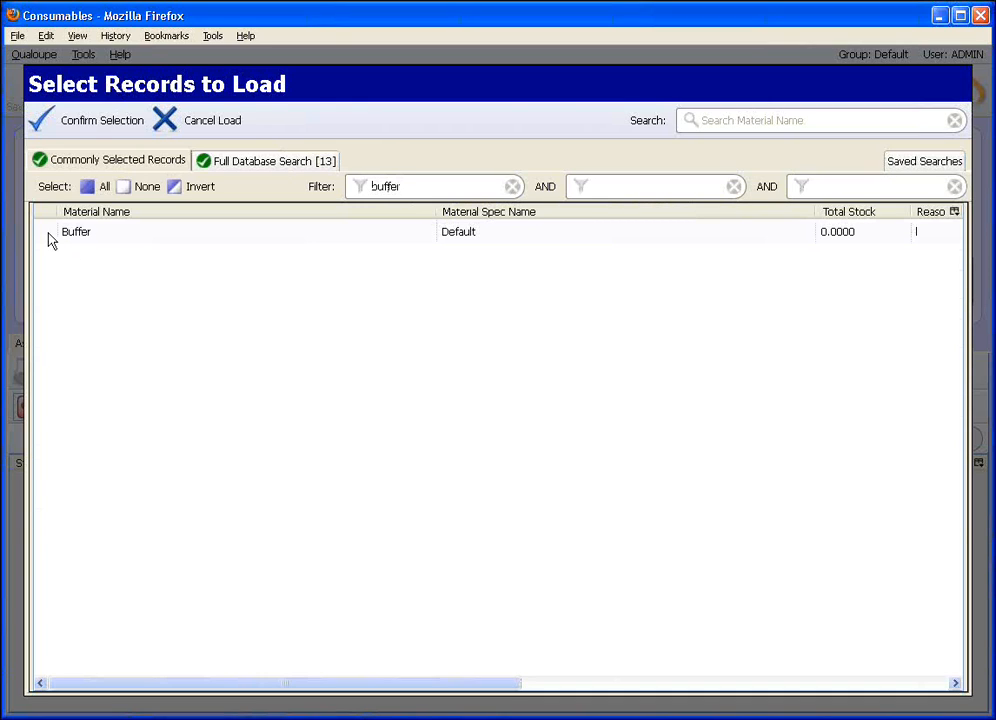
double_click(52, 240)
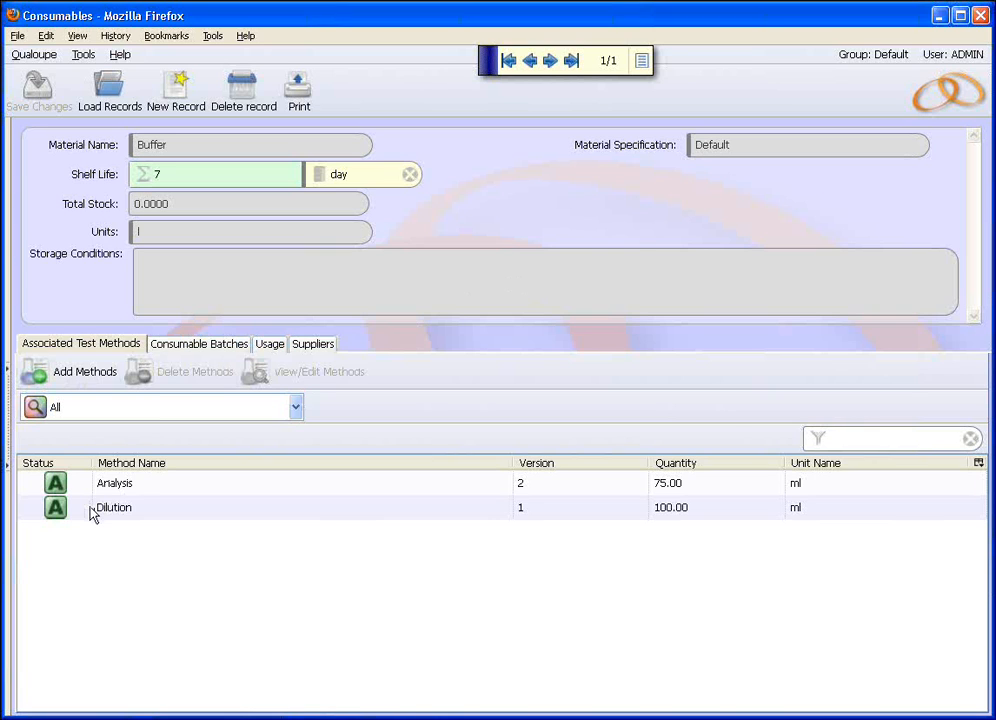
Check the Buffer consumable's batches, then return to its associated test methods.
left_click(140, 232)
key("Tab")
left_click(210, 349)
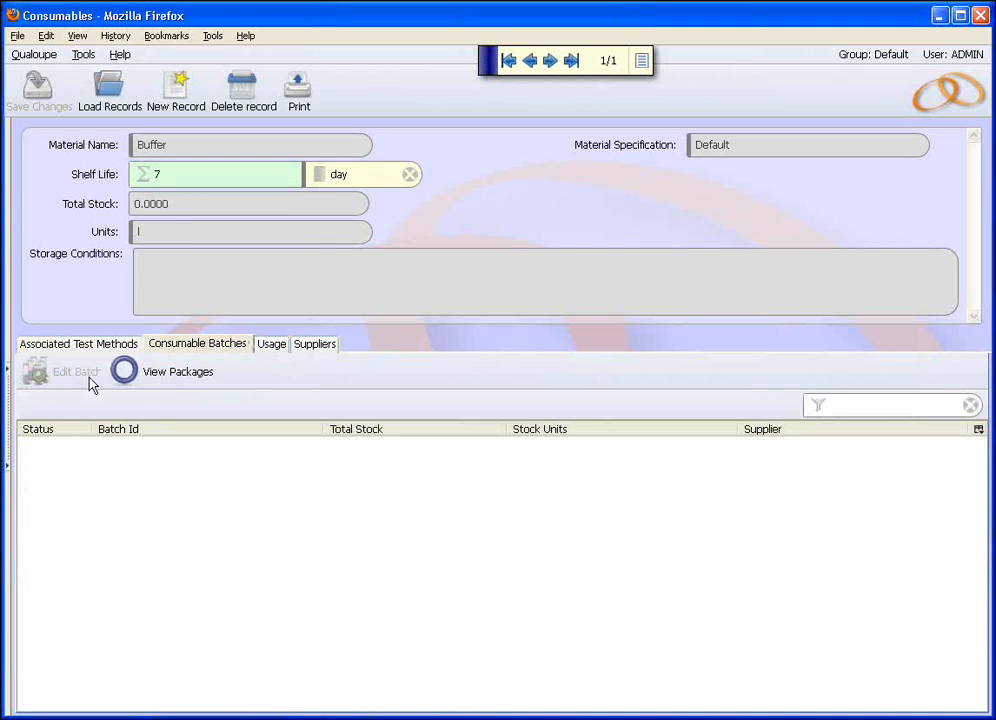
left_click(77, 345)
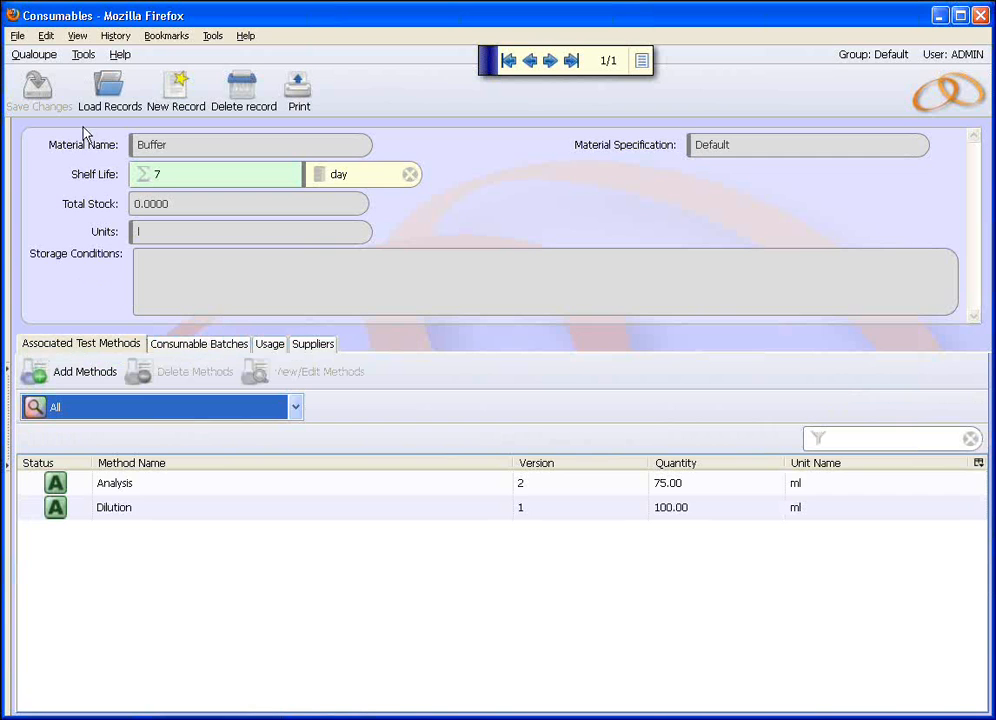
Open the Batch Manager from the favourite tools.
left_click(84, 56)
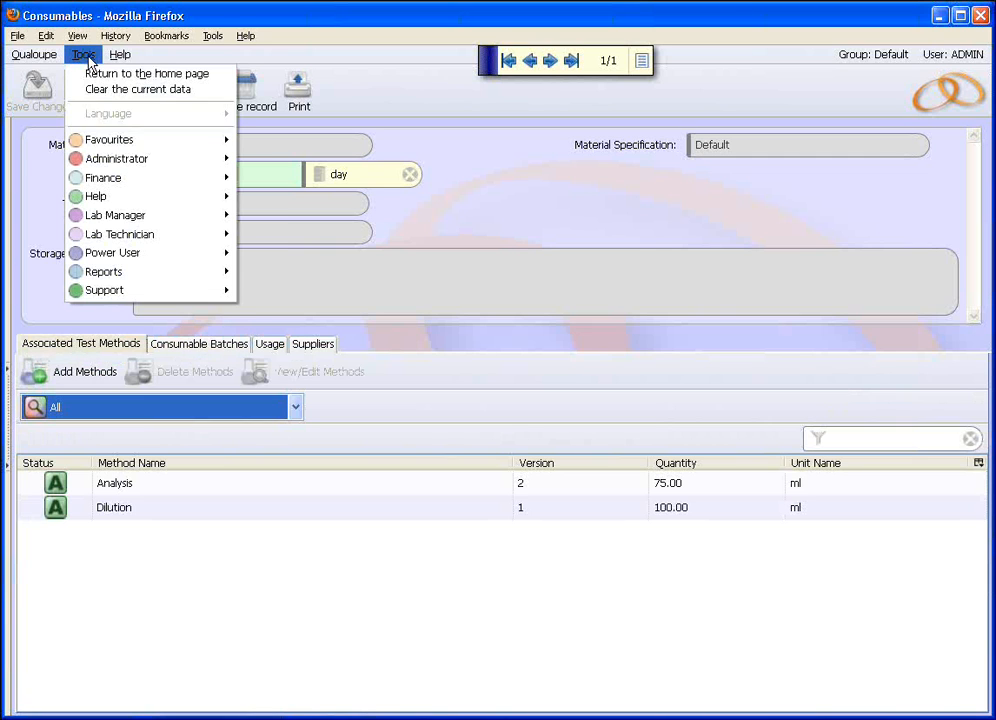
mouse_move(117, 143)
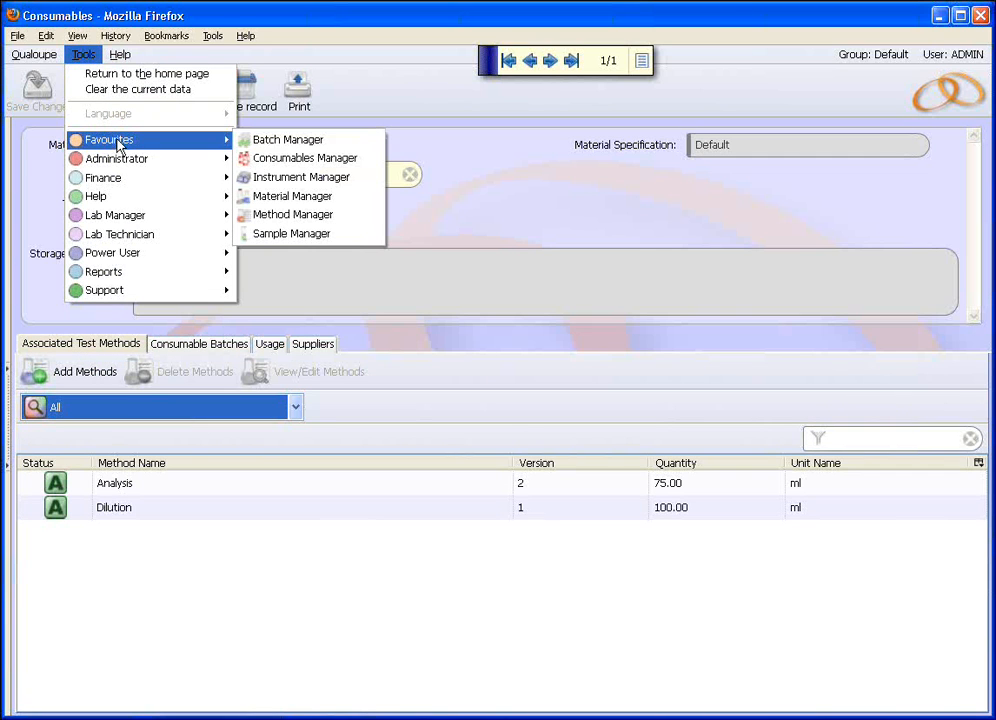
left_click(281, 145)
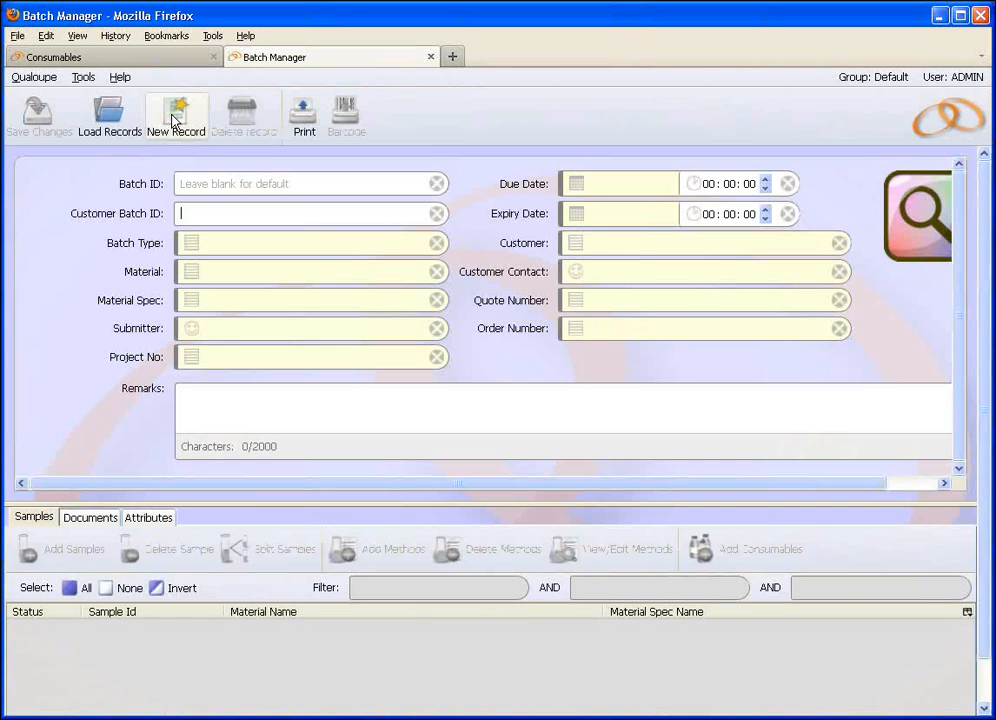
Create a new batch record with Buffer as its material, leaving the batch ID at its default, and save it.
left_click(173, 120)
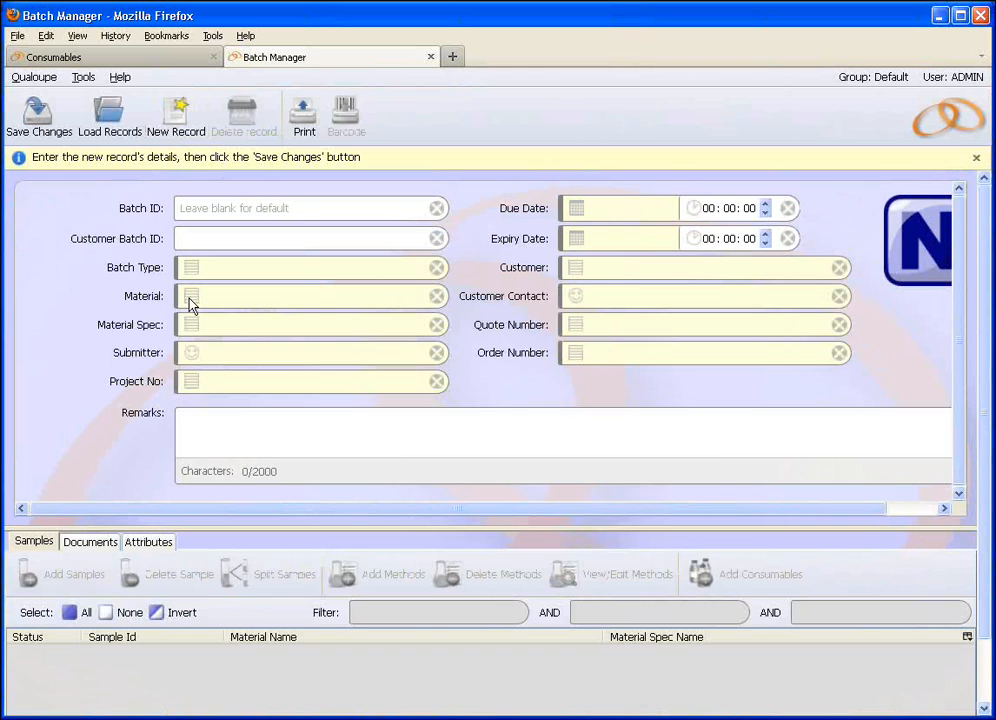
left_click(192, 298)
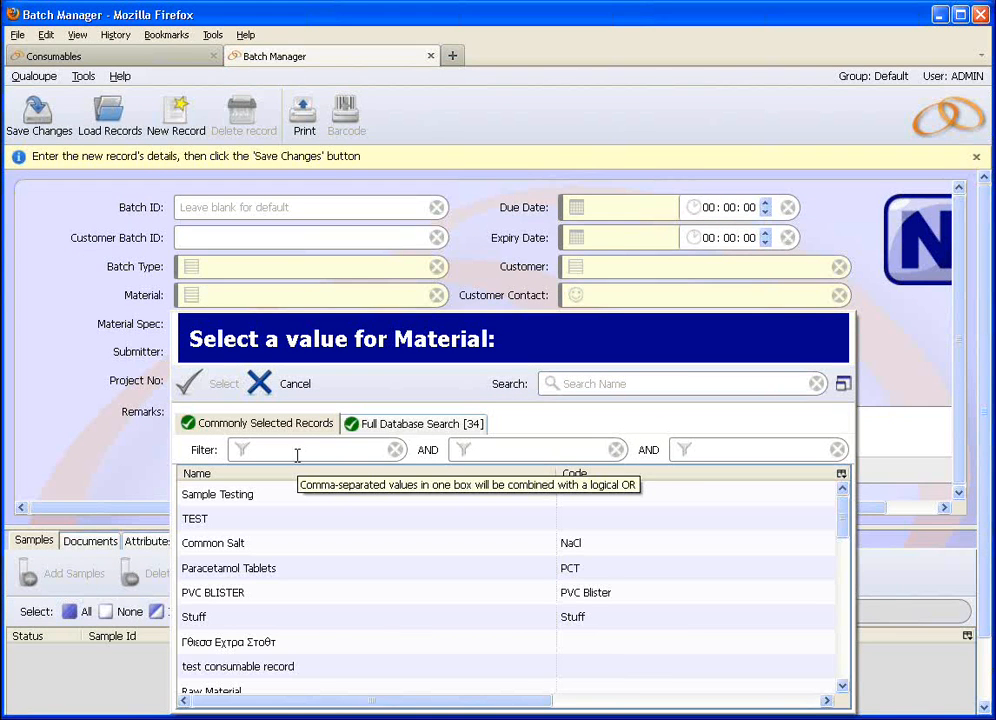
left_click(288, 451)
type("bluffer")
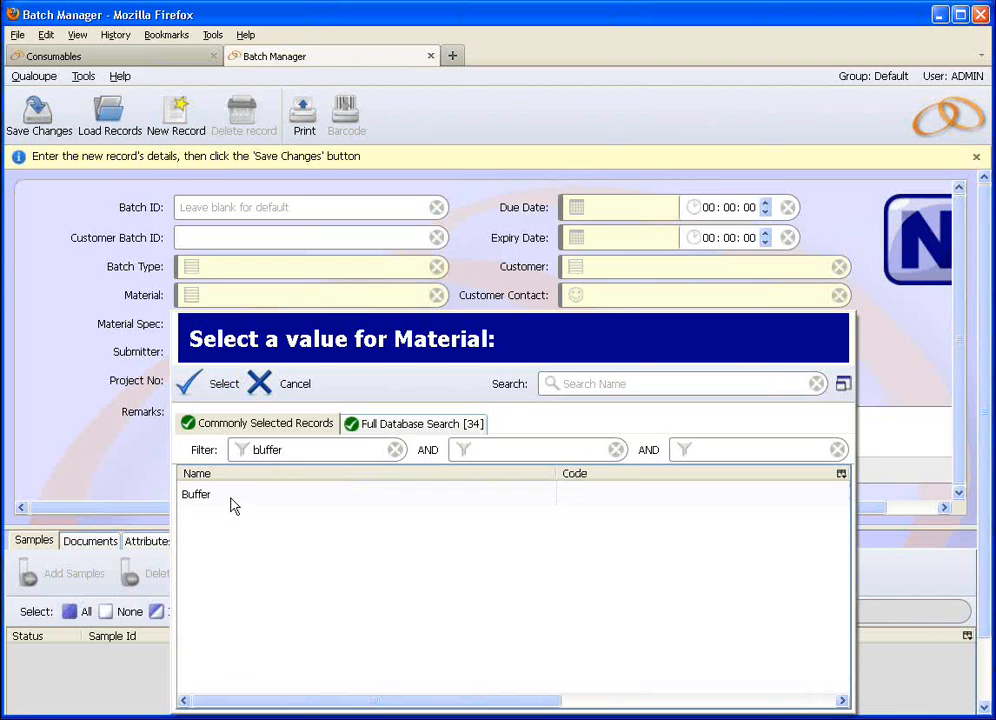
left_click(231, 506)
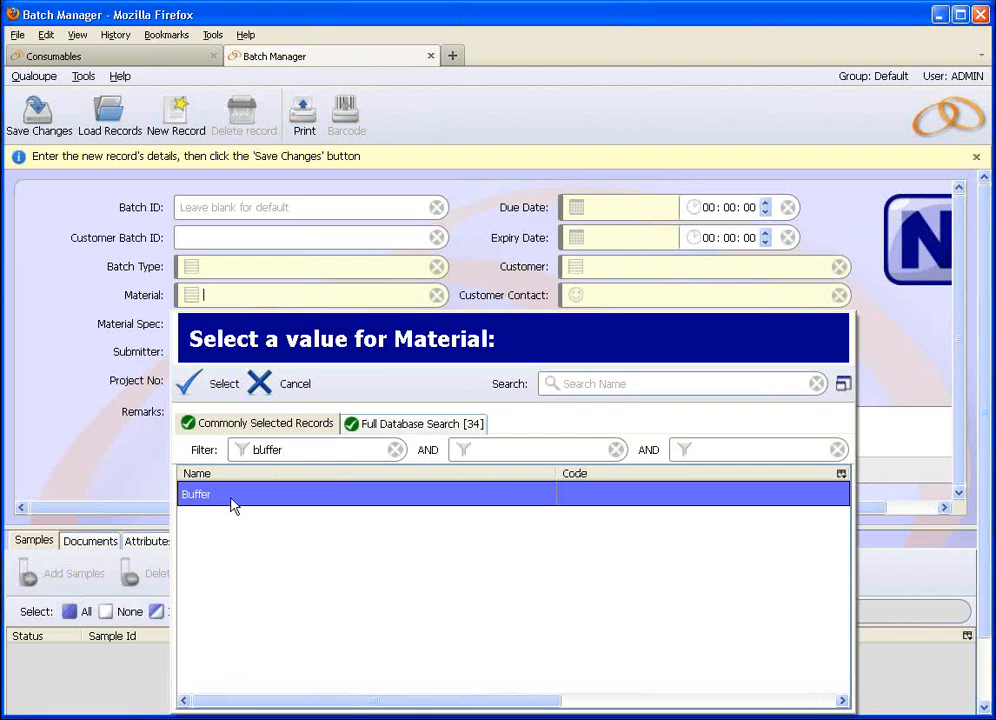
double_click(231, 506)
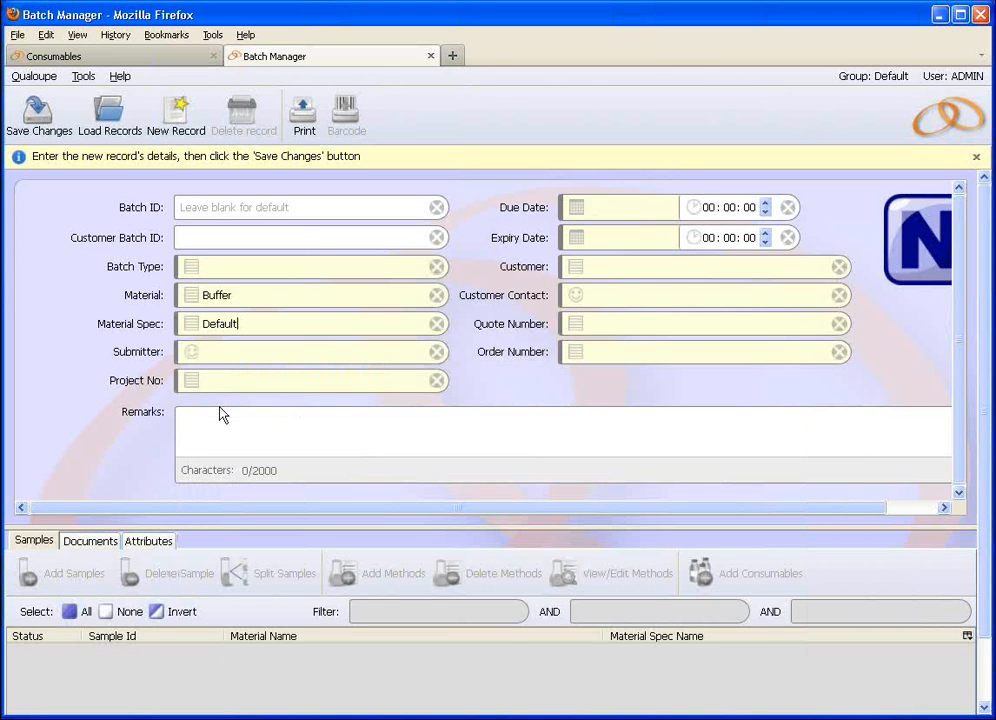
left_click(38, 118)
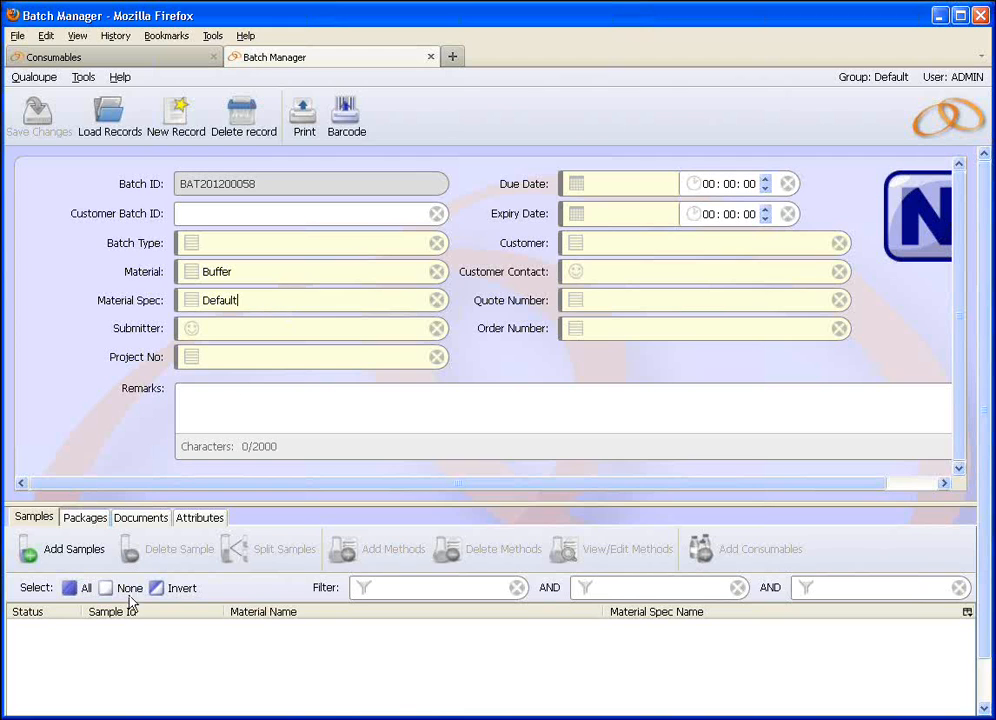
Start a new package for the Buffer batch with pack ID Buffer-pk1 and expiry date 16 February 2012.
left_click(82, 518)
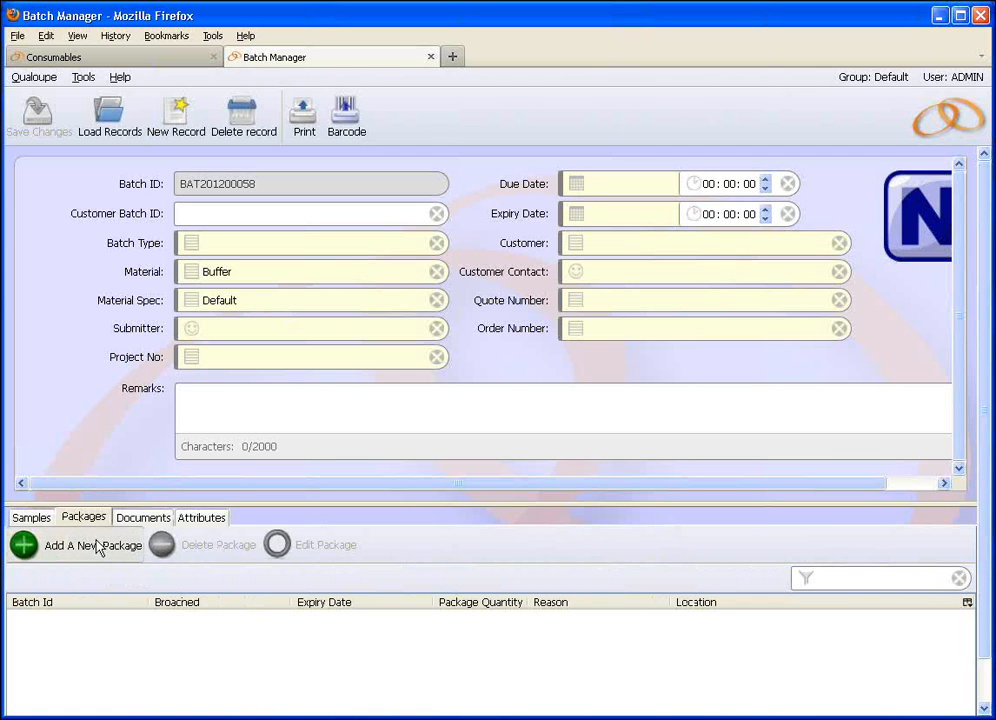
left_click(100, 547)
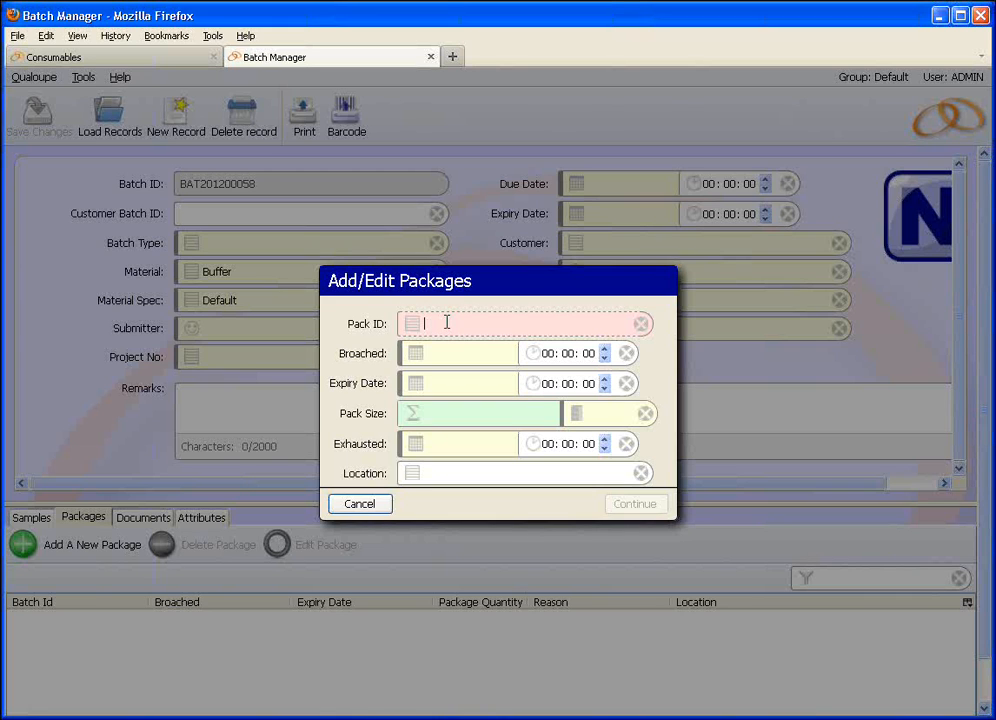
type("Buff")
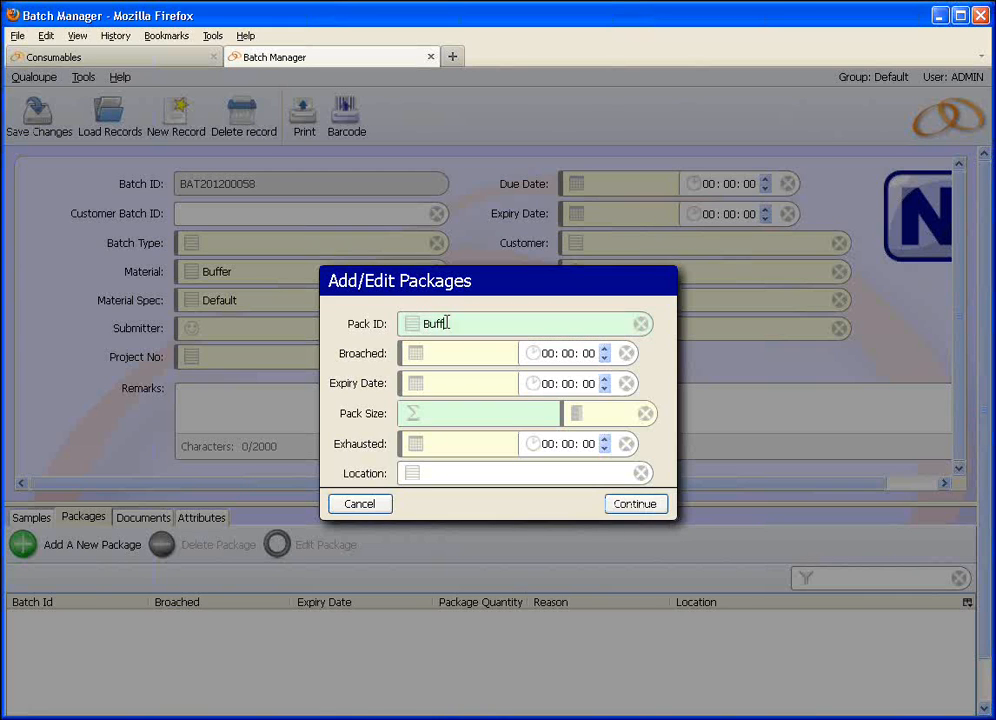
type("er-pk1")
left_click(416, 385)
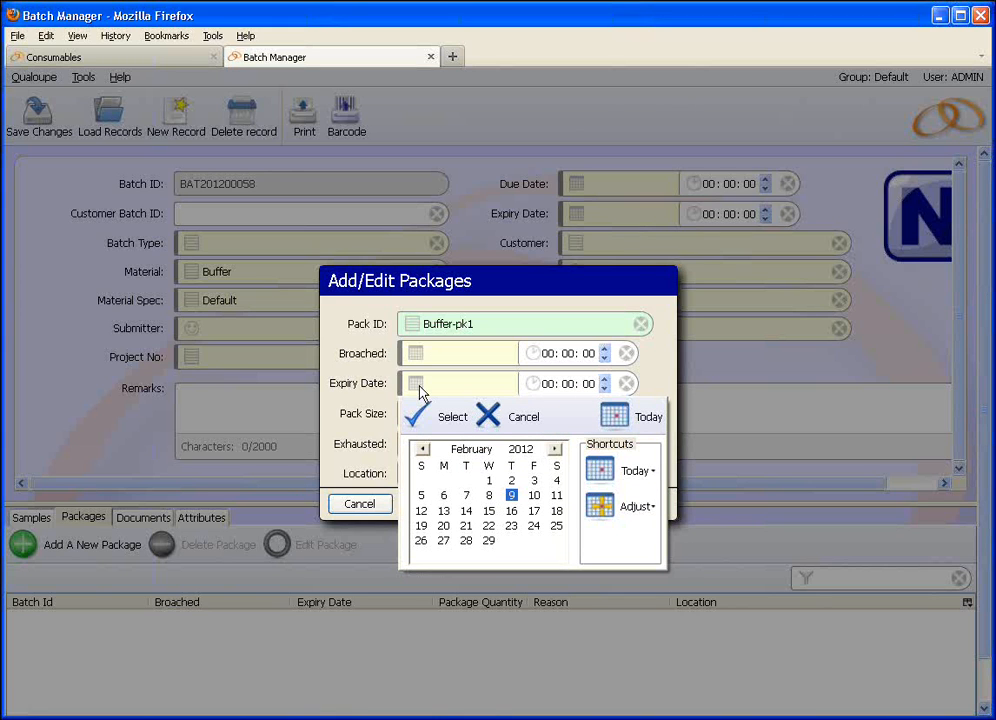
left_click(511, 511)
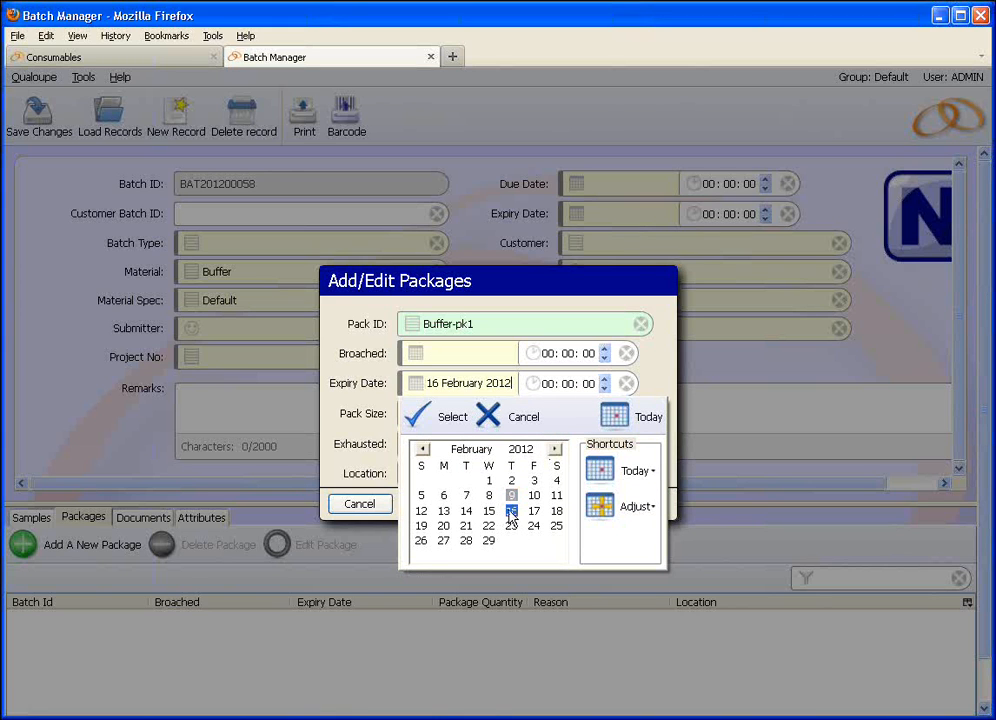
left_click(431, 412)
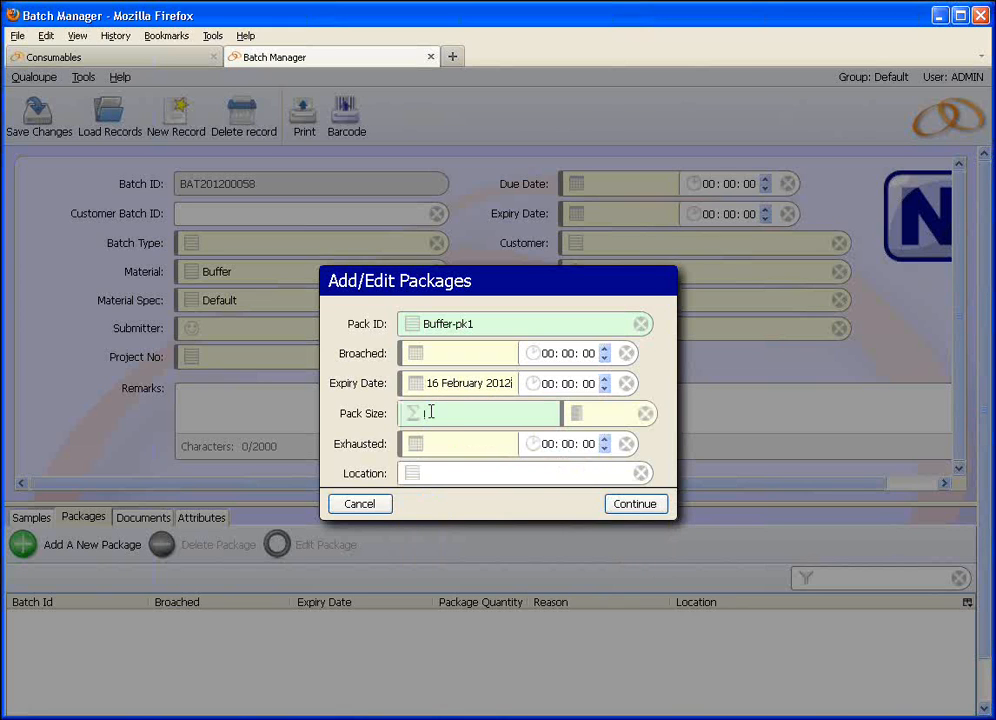
Set the pack size to 150 litres, add the package, save the batch and display its package list.
type("150")
left_click(578, 418)
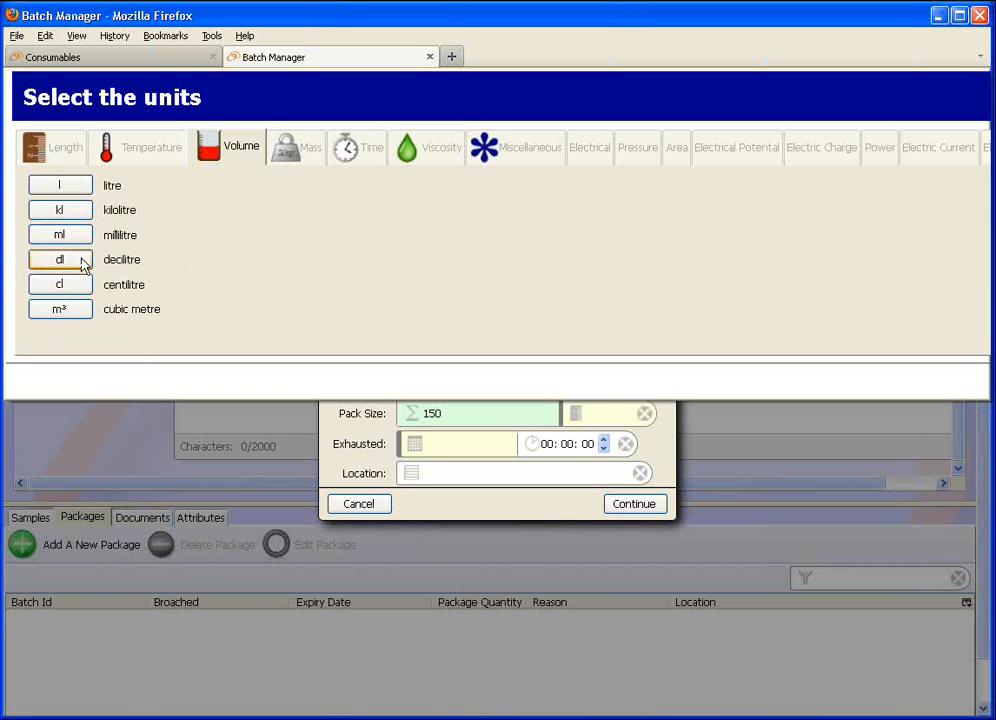
left_click(67, 193)
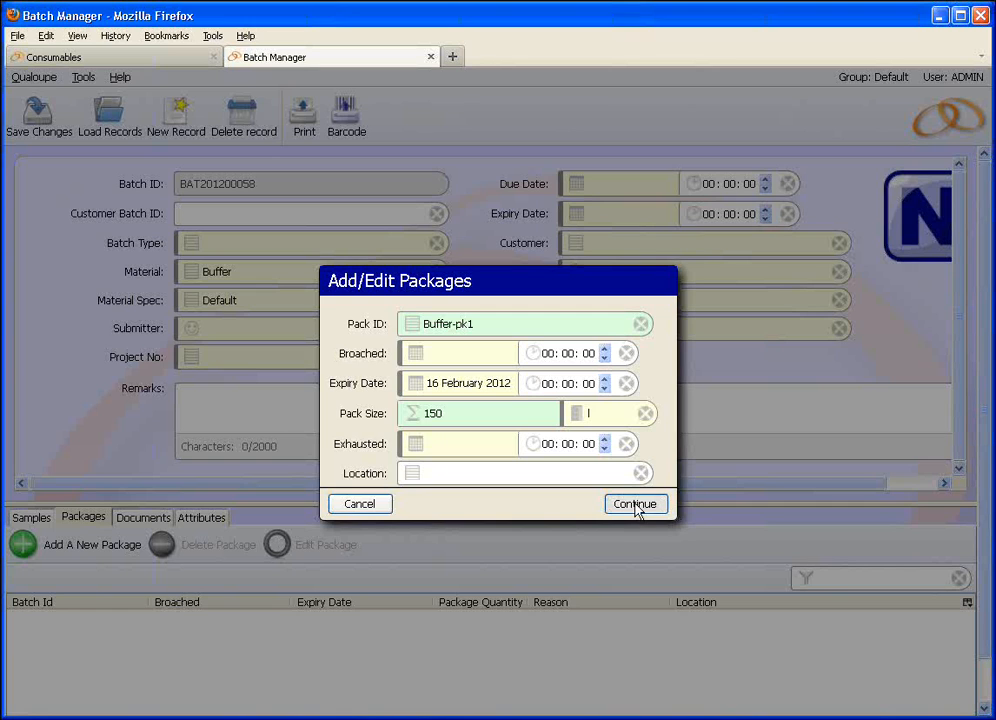
left_click(636, 504)
left_click(36, 124)
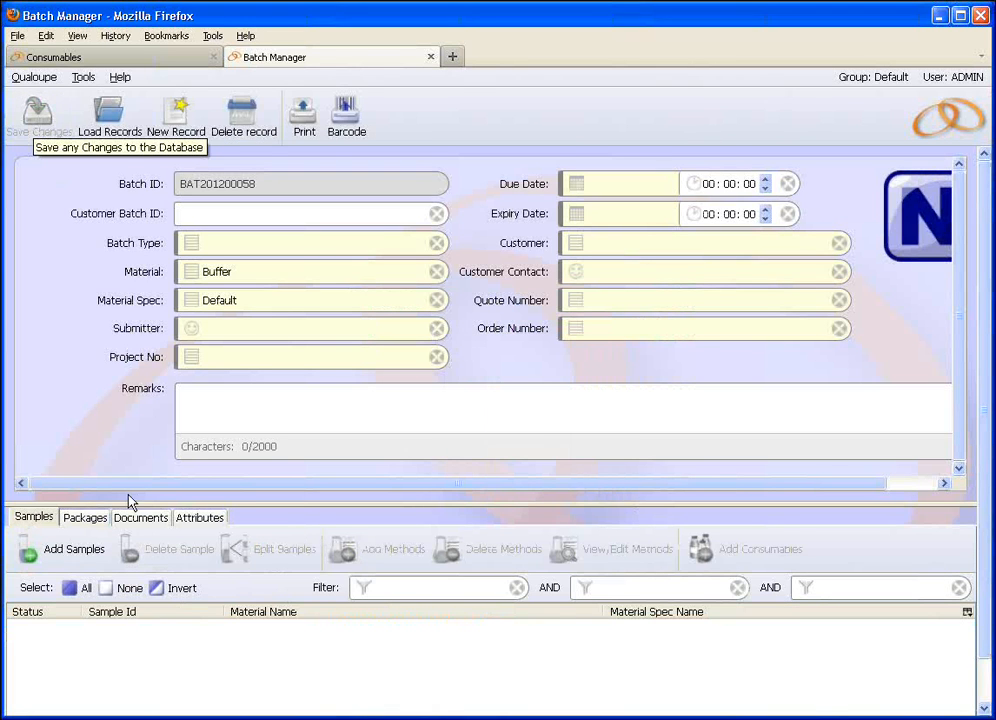
left_click(84, 518)
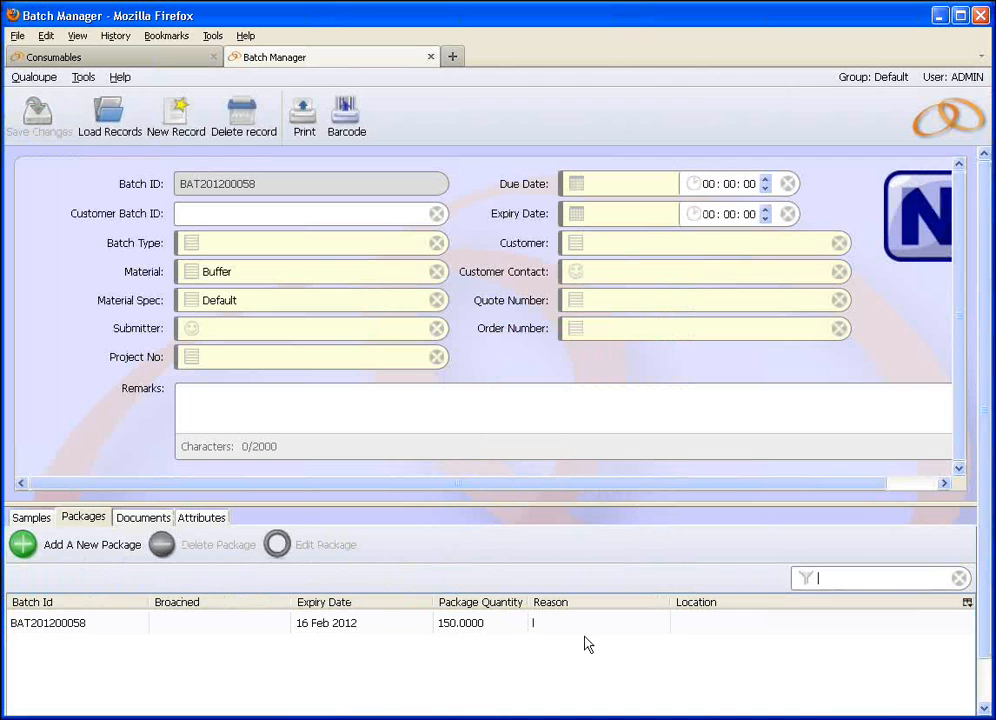
Switch to Consumables and reload the Buffer record to check its total stock.
left_click(68, 58)
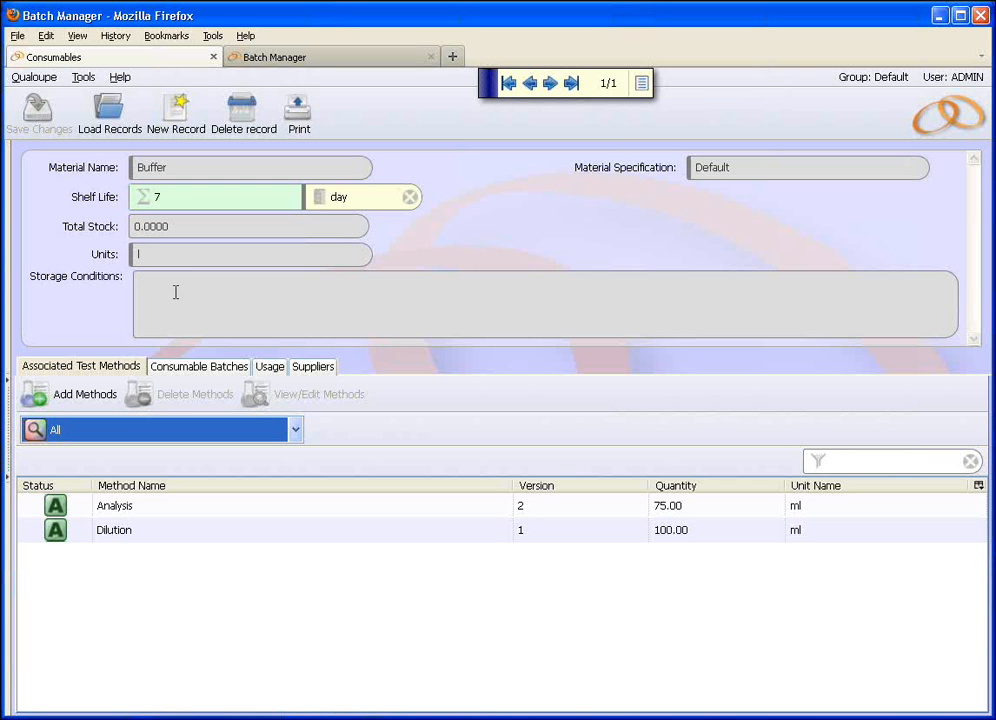
left_click(108, 108)
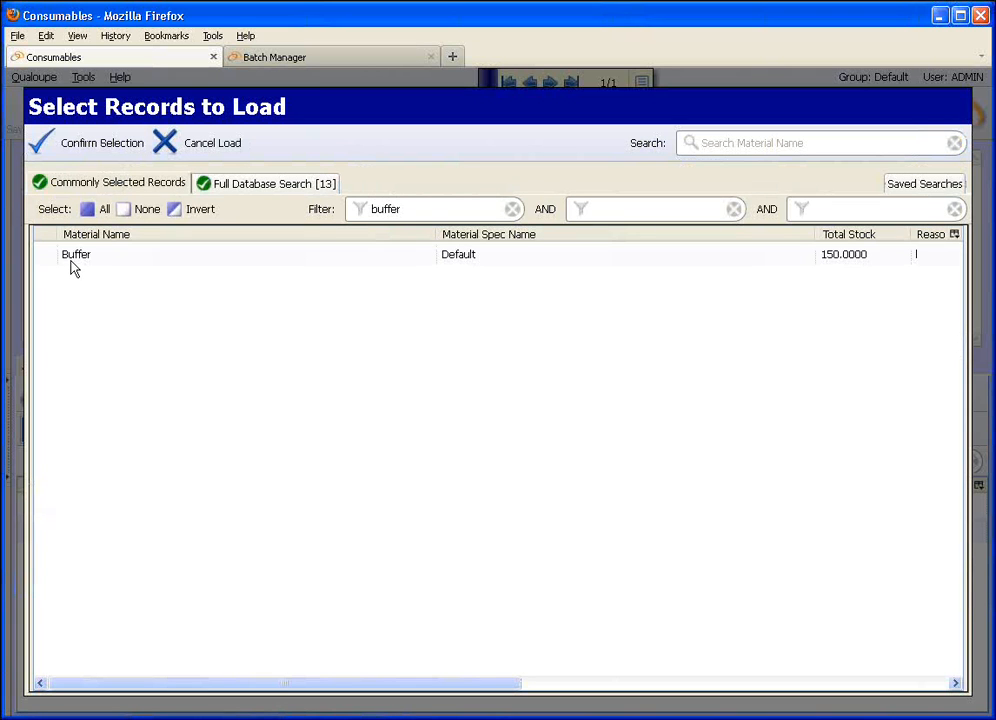
left_click(70, 258)
left_click(88, 152)
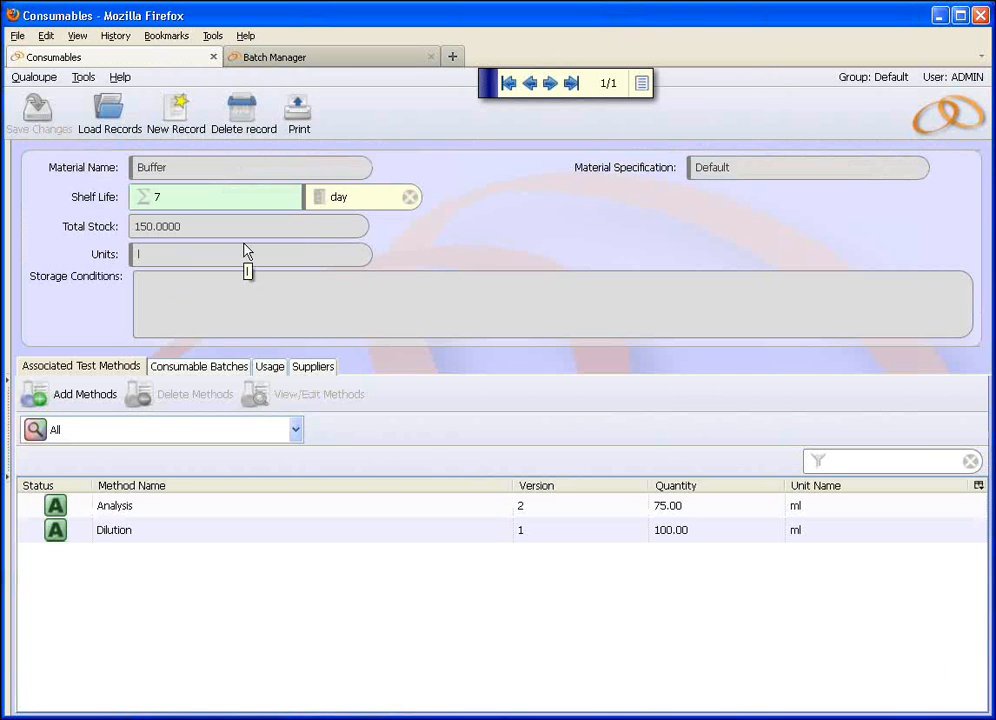
Return to the Batch Manager, create another batch record with all fields left blank, and save it.
left_click(329, 62)
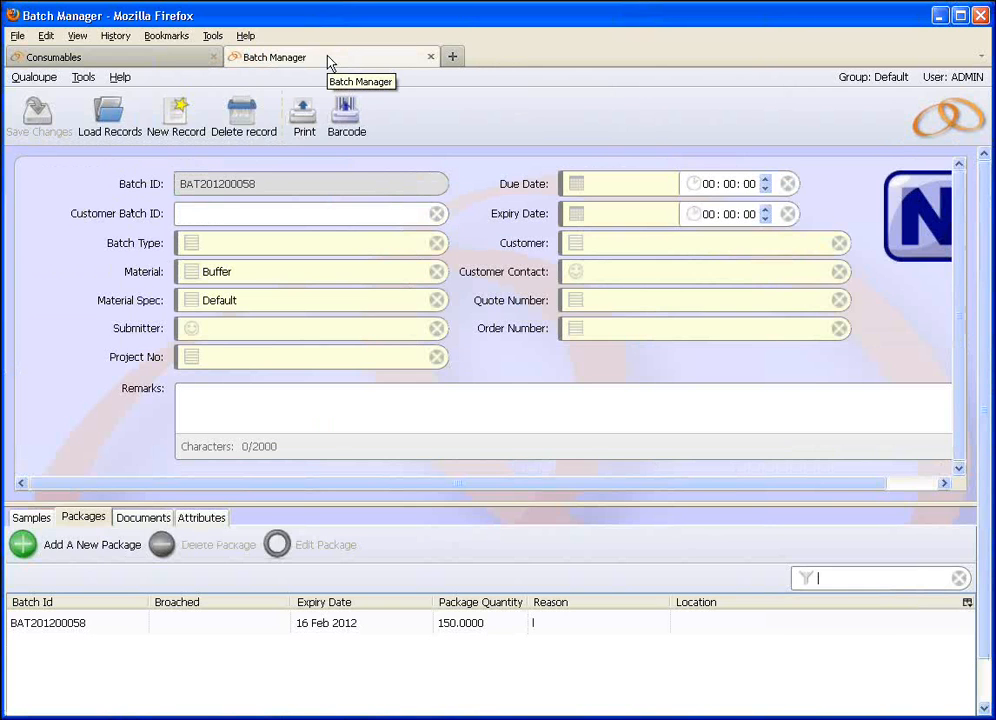
left_click(178, 123)
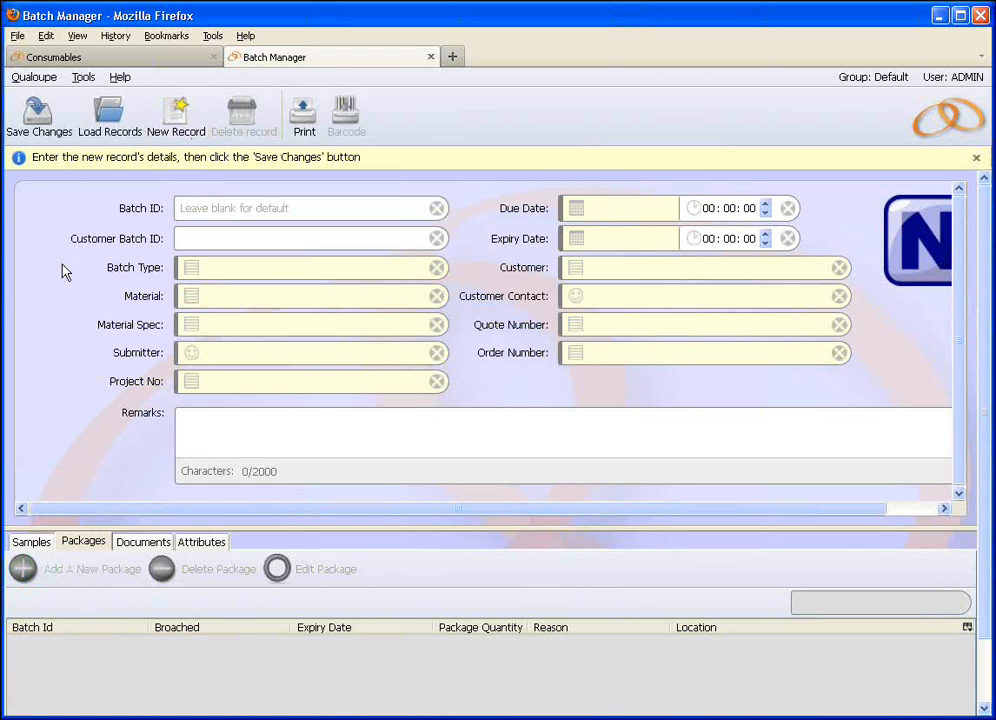
left_click(40, 128)
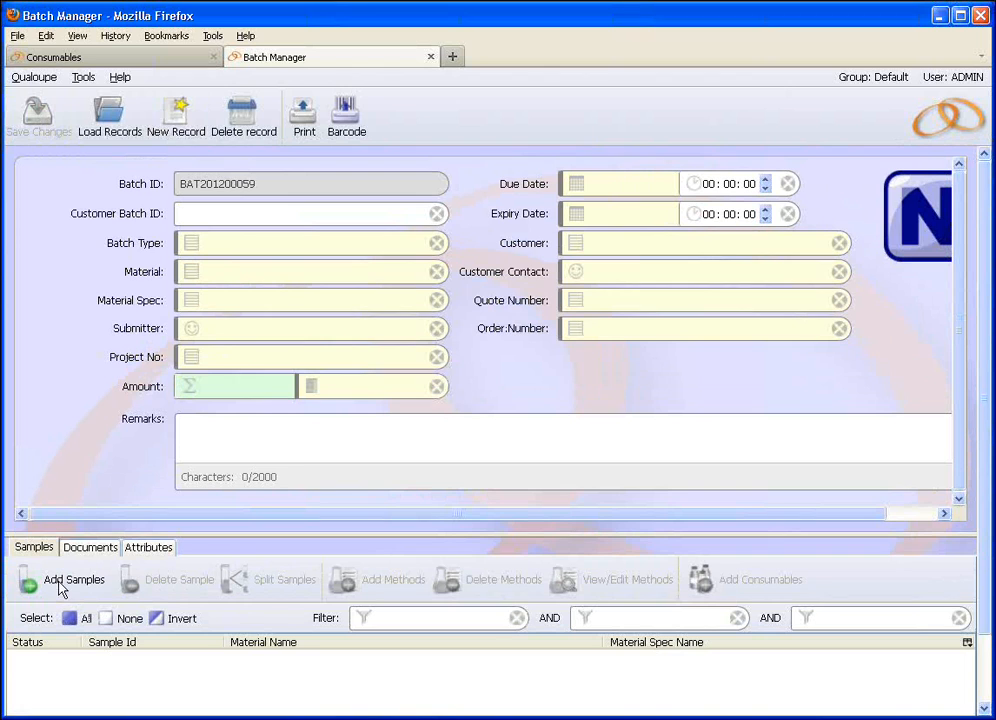
Add 3 new samples to the new batch and save the changes.
left_click(60, 587)
double_click(418, 579)
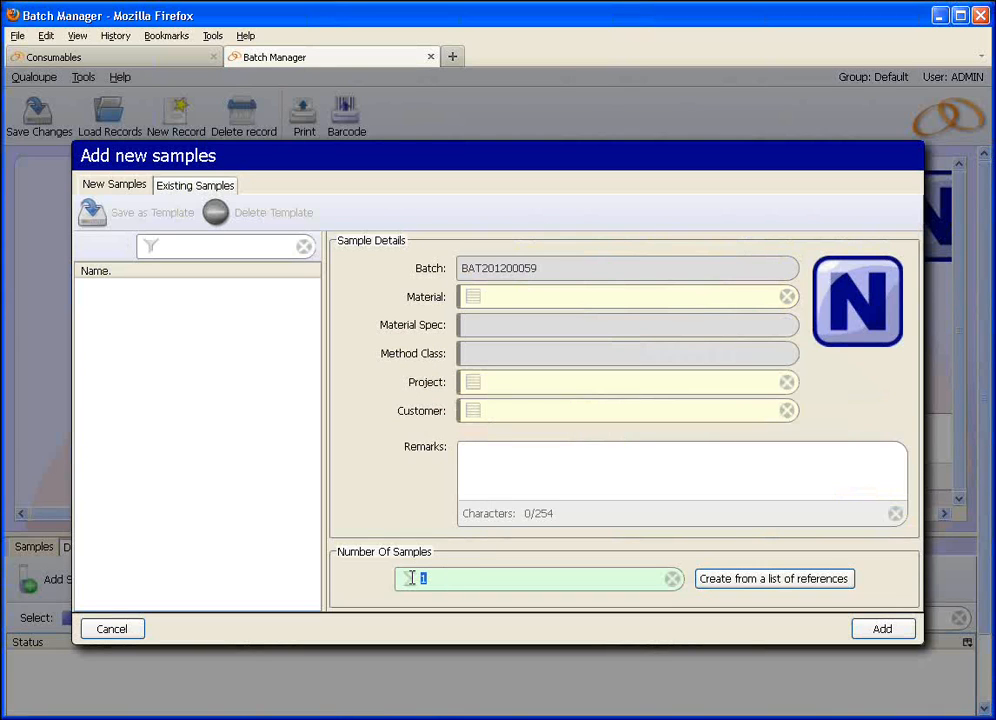
type("3")
left_click(884, 629)
left_click(52, 118)
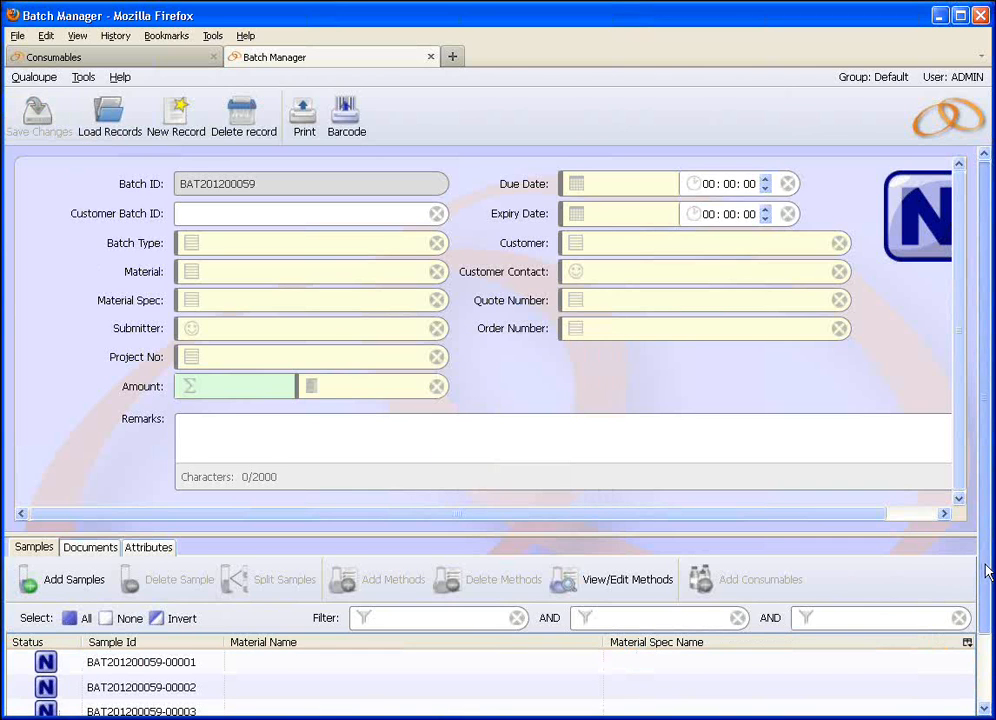
Add the Analysis method to all three samples without an analyst or instrument, checking the Buffer record's associated methods beforehand.
scroll(986, 570, "down", 2)
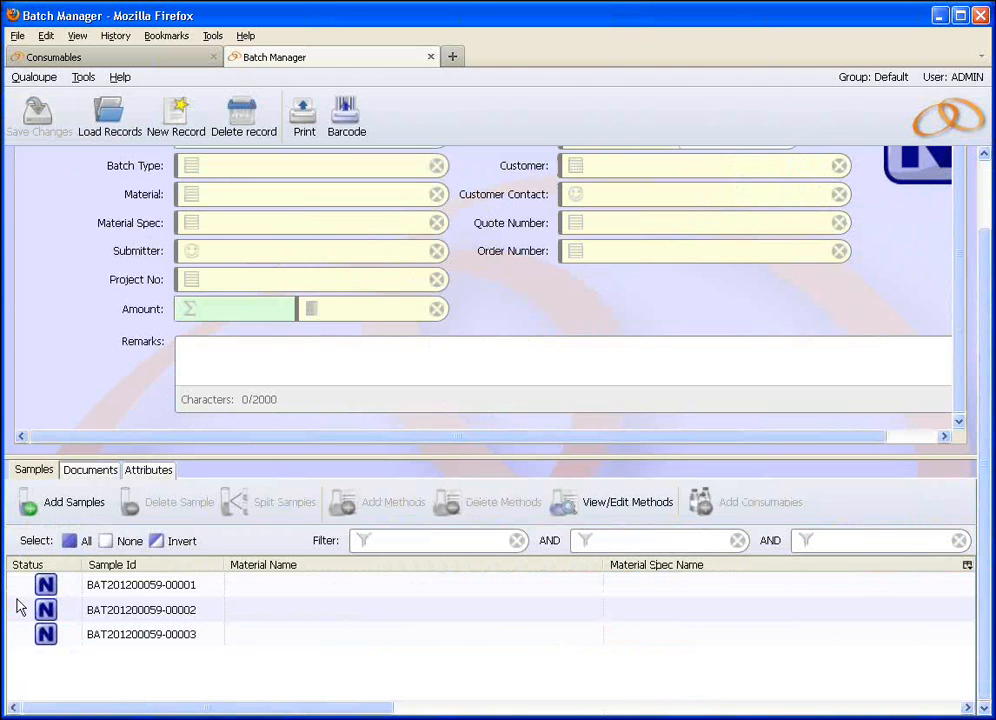
left_click(84, 541)
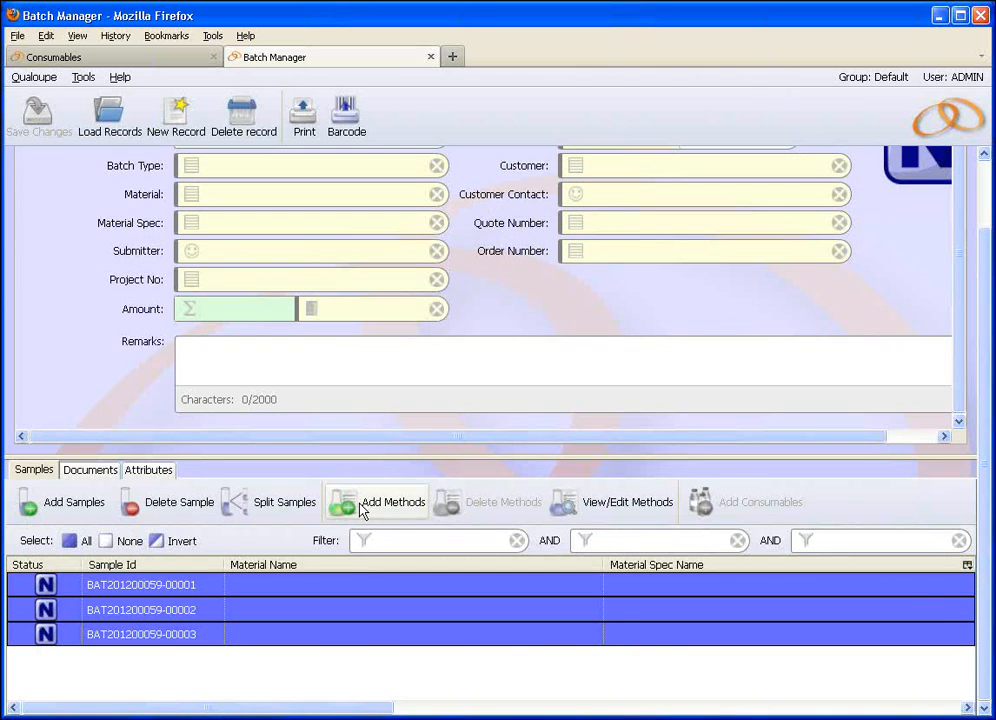
left_click(362, 506)
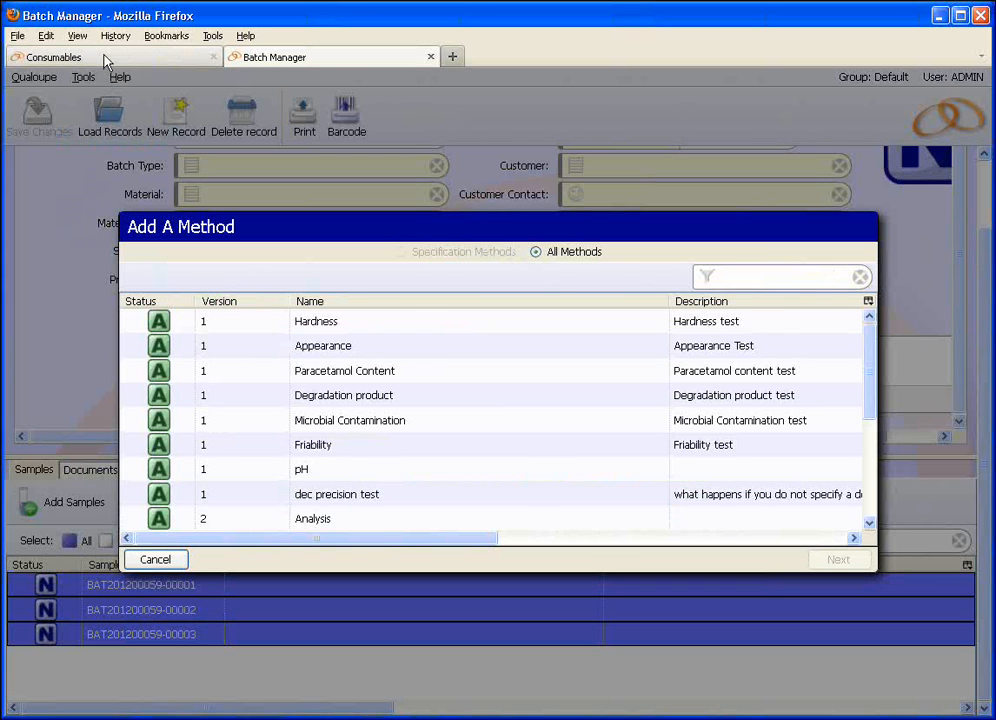
left_click(104, 57)
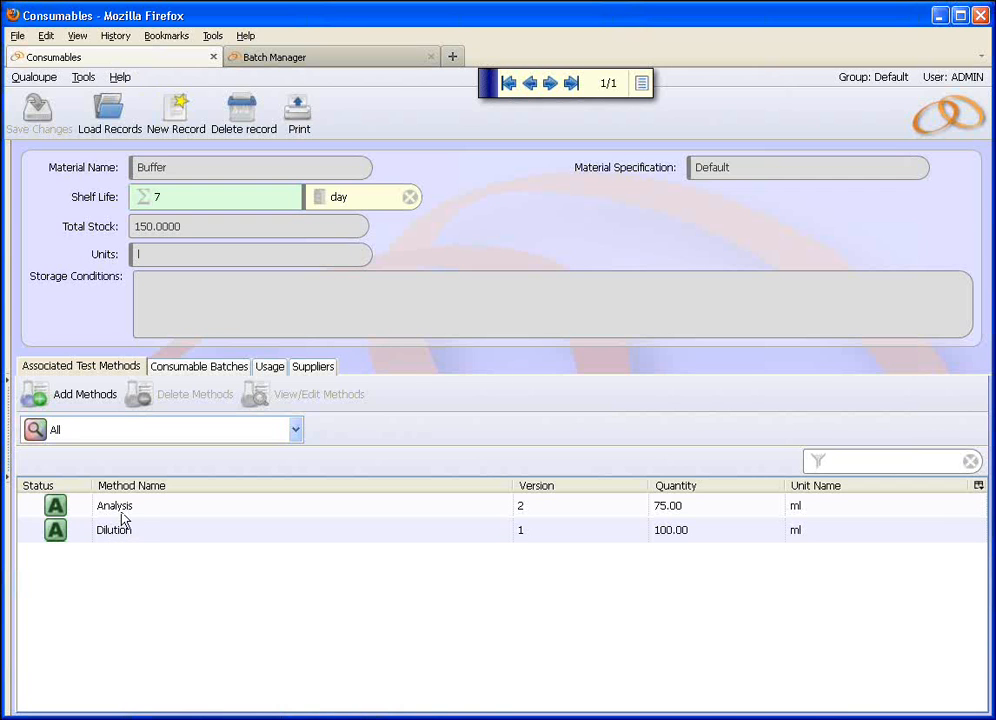
left_click(337, 60)
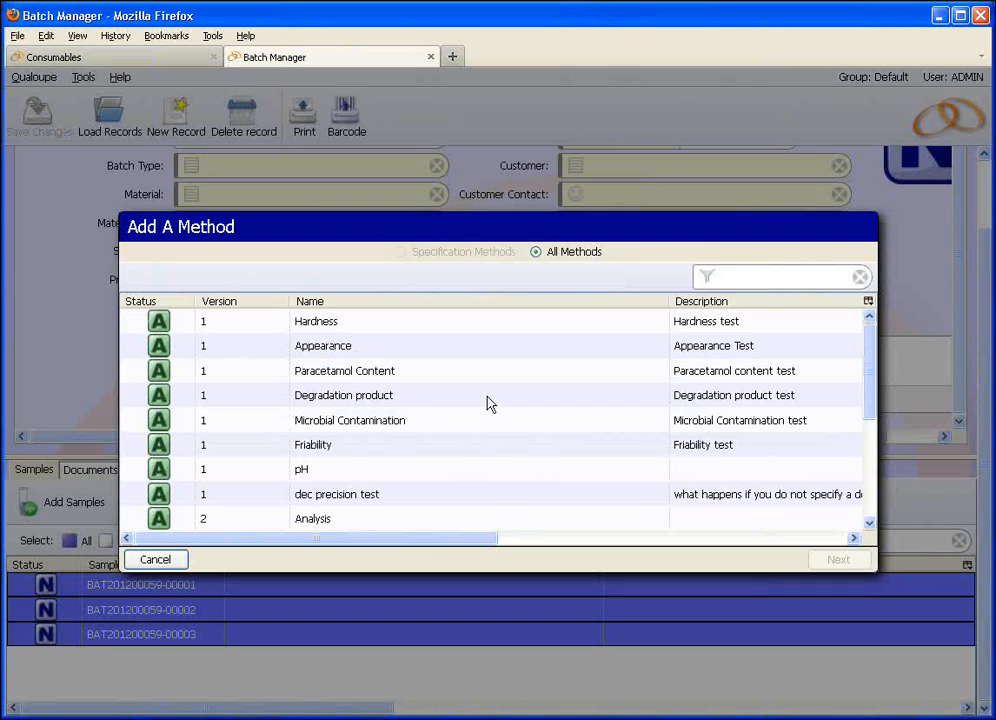
left_click(308, 526)
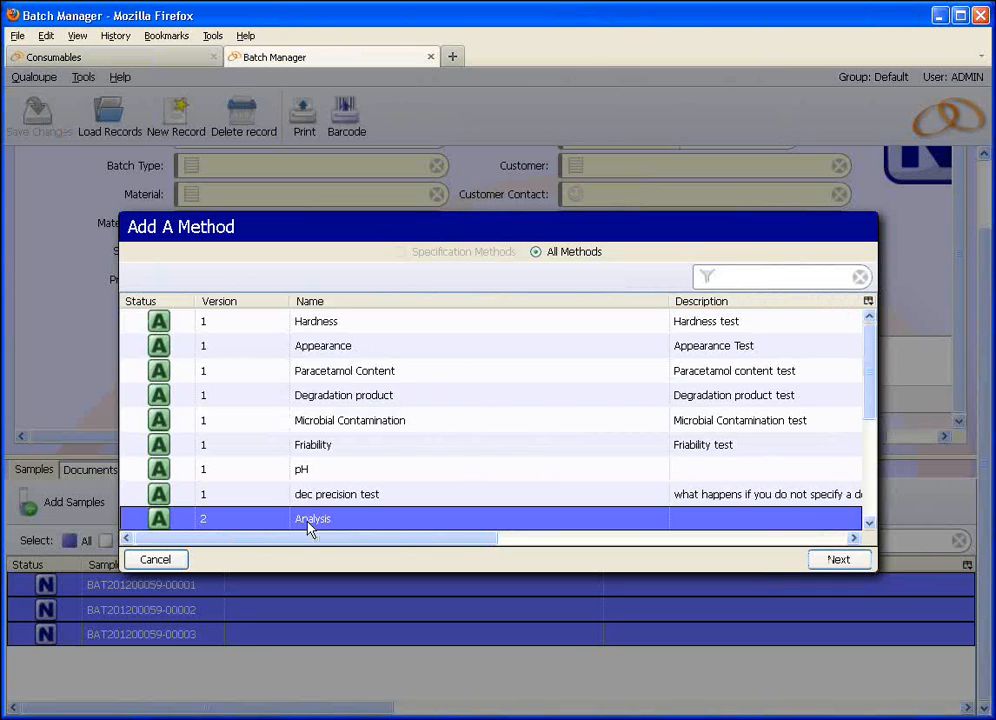
left_click(837, 562)
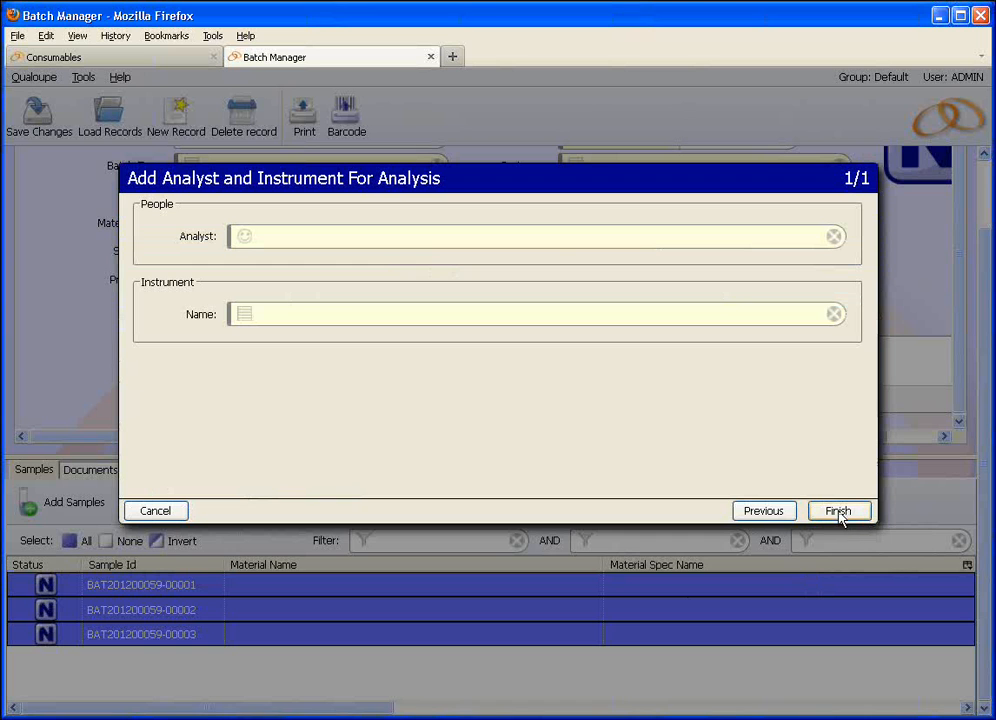
left_click(838, 511)
Cancel adding a further method and save the batch changes.
left_click(393, 513)
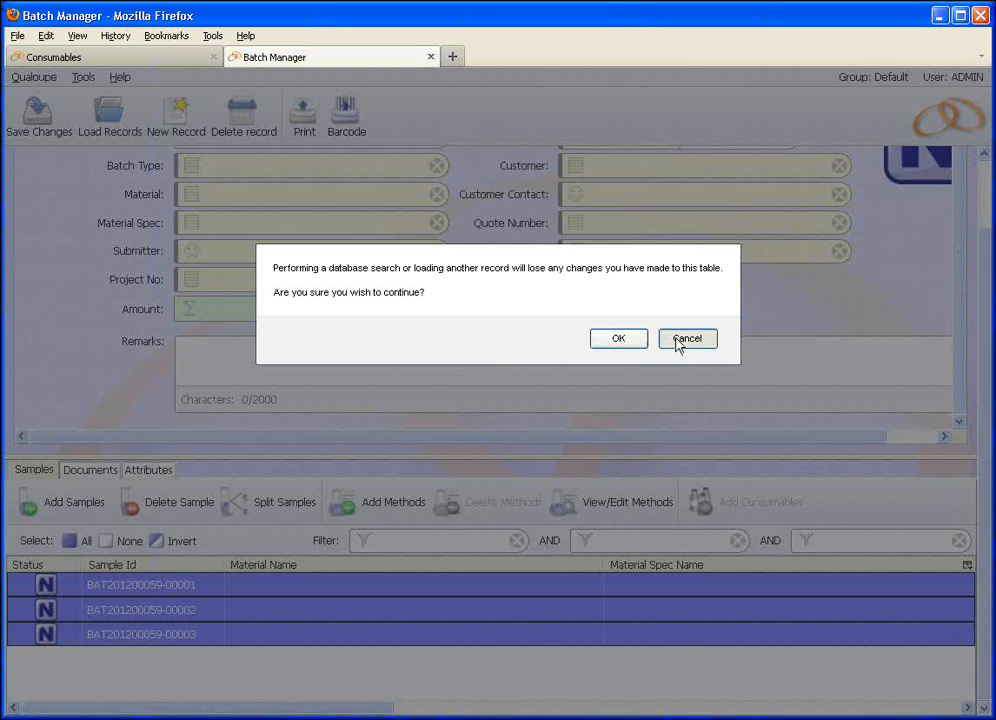
left_click(676, 341)
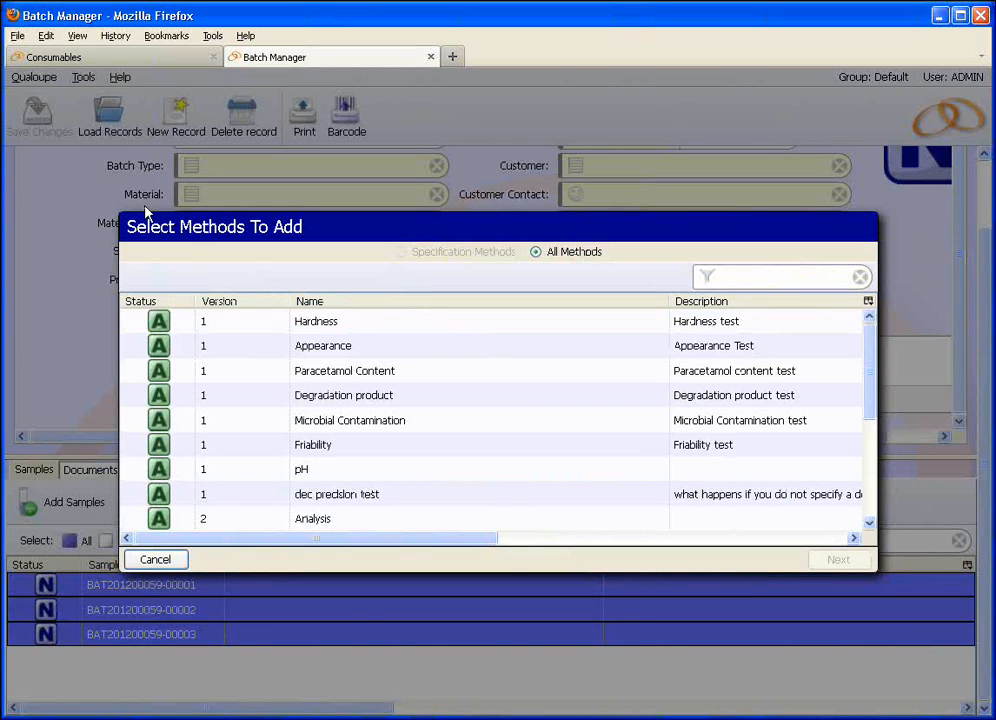
left_click(152, 566)
left_click(40, 122)
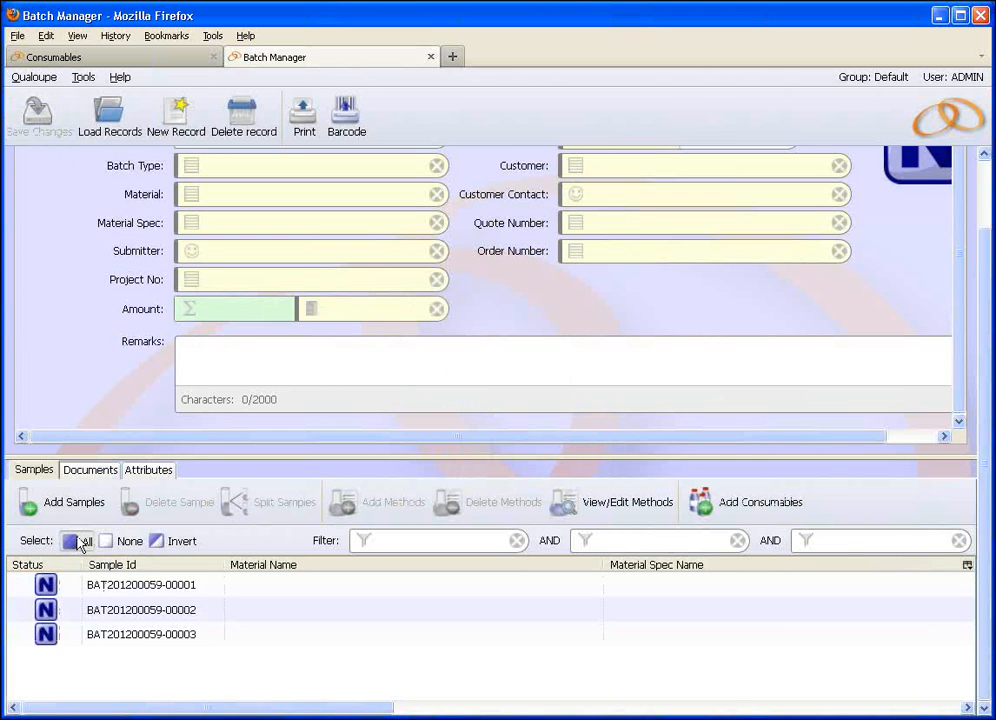
Add the Dilution method to all three samples, leaving analyst and instrument blank, and save the batch.
left_click(81, 541)
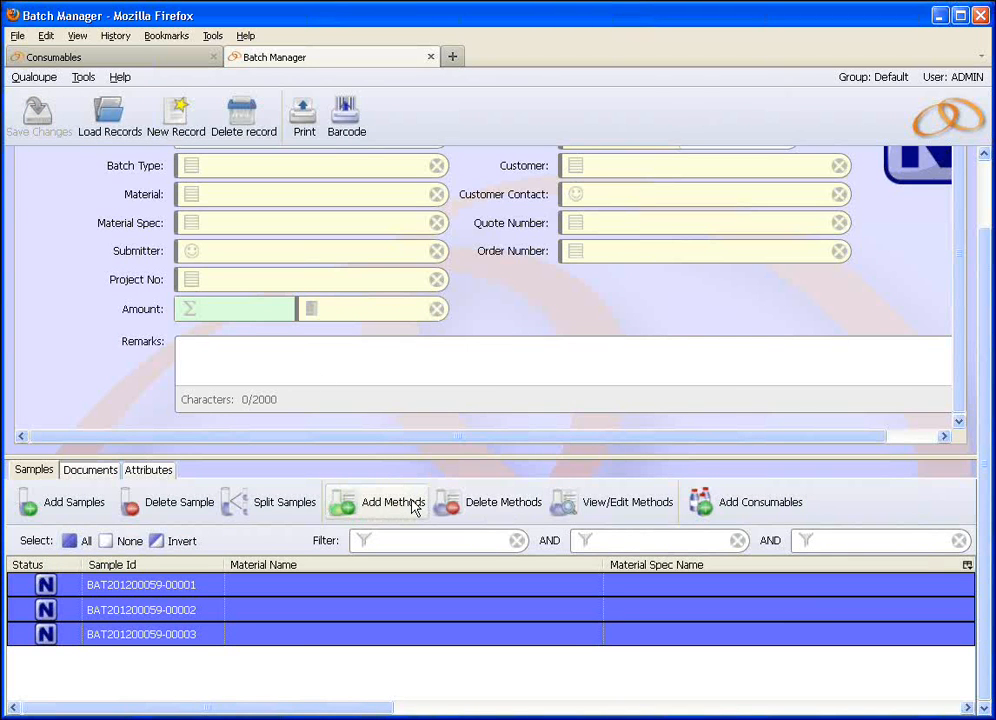
left_click(393, 503)
left_click(742, 278)
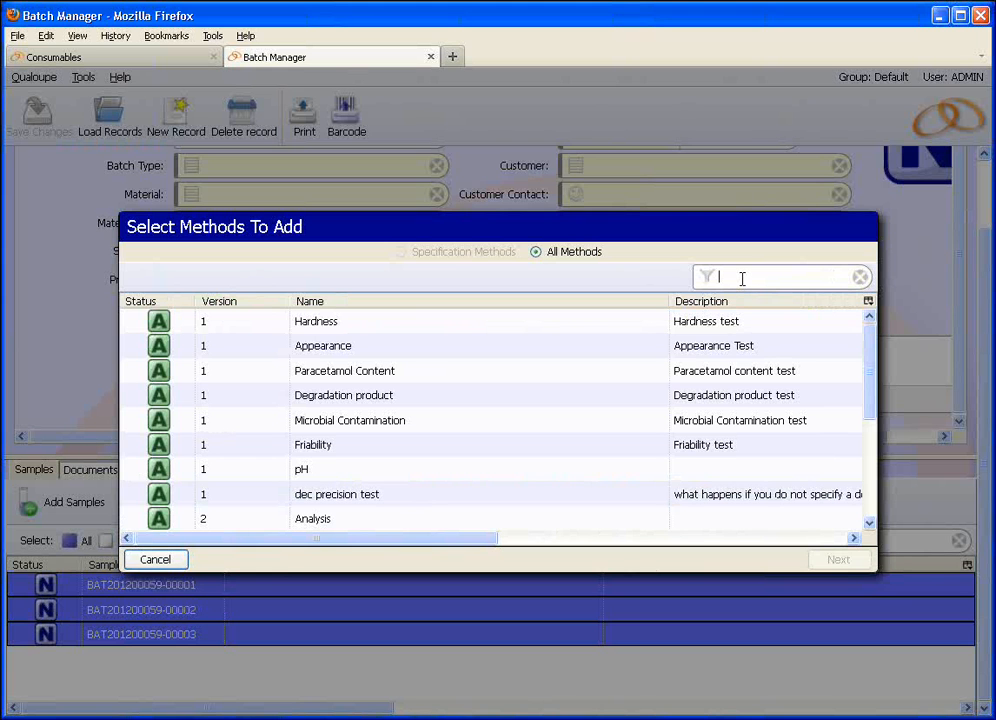
type("dil")
left_click(310, 323)
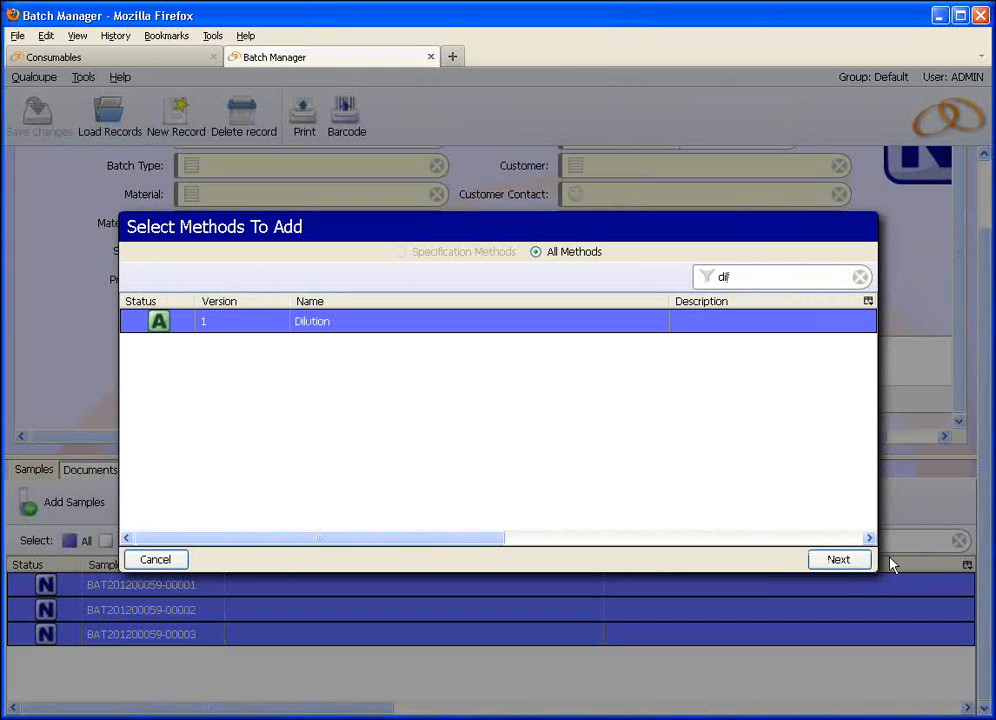
left_click(849, 561)
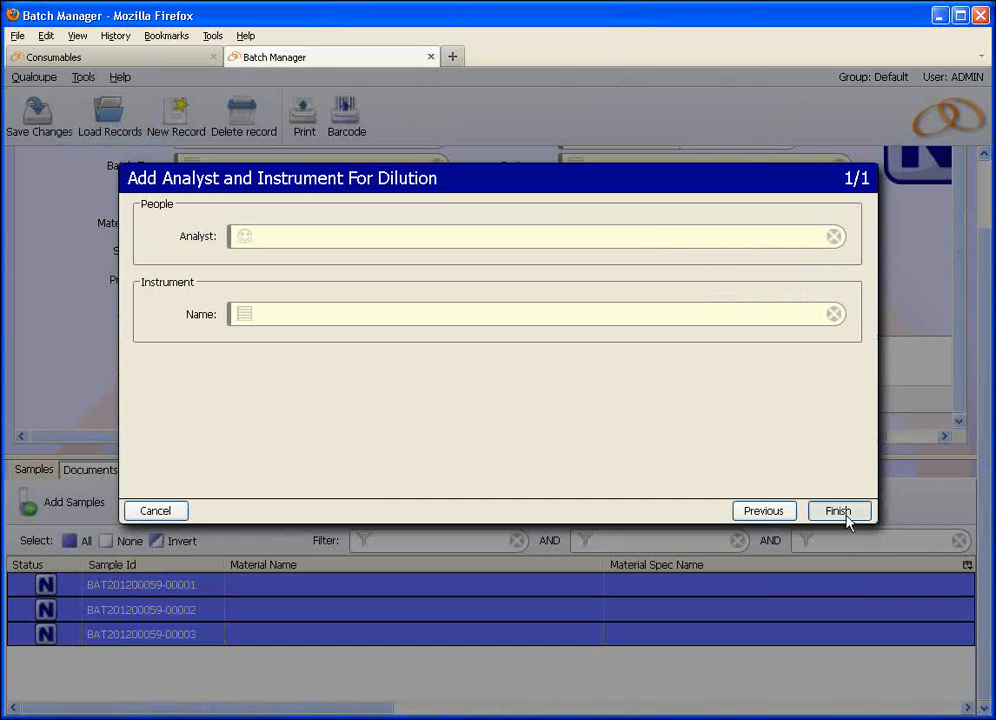
left_click(847, 516)
left_click(51, 116)
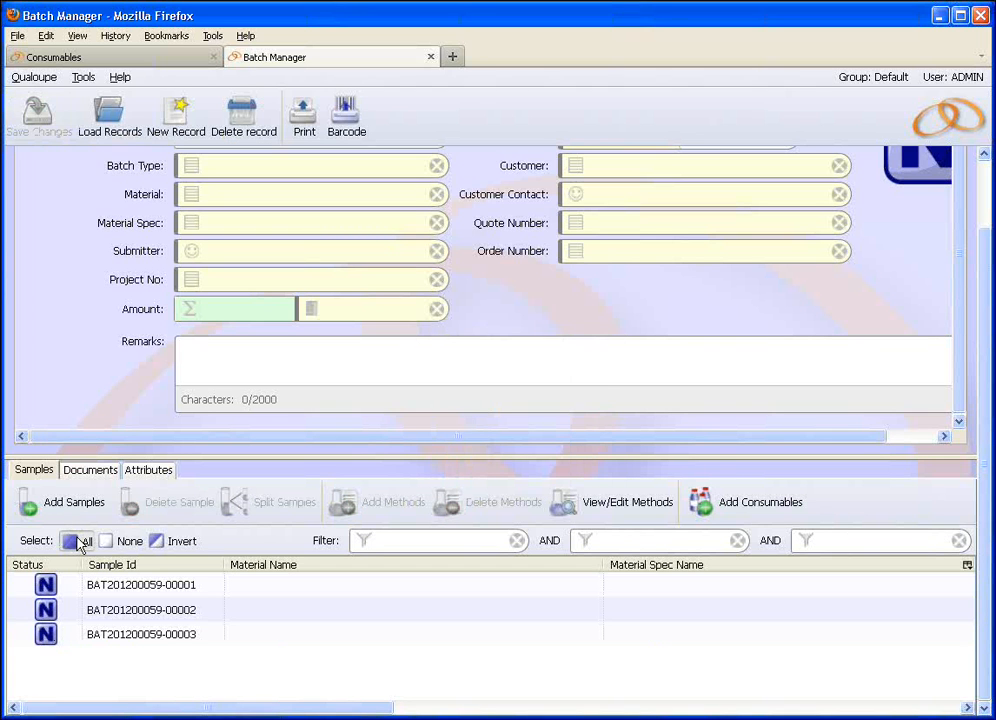
View the methods assigned to each of the three samples in turn, and close the method view.
left_click(78, 542)
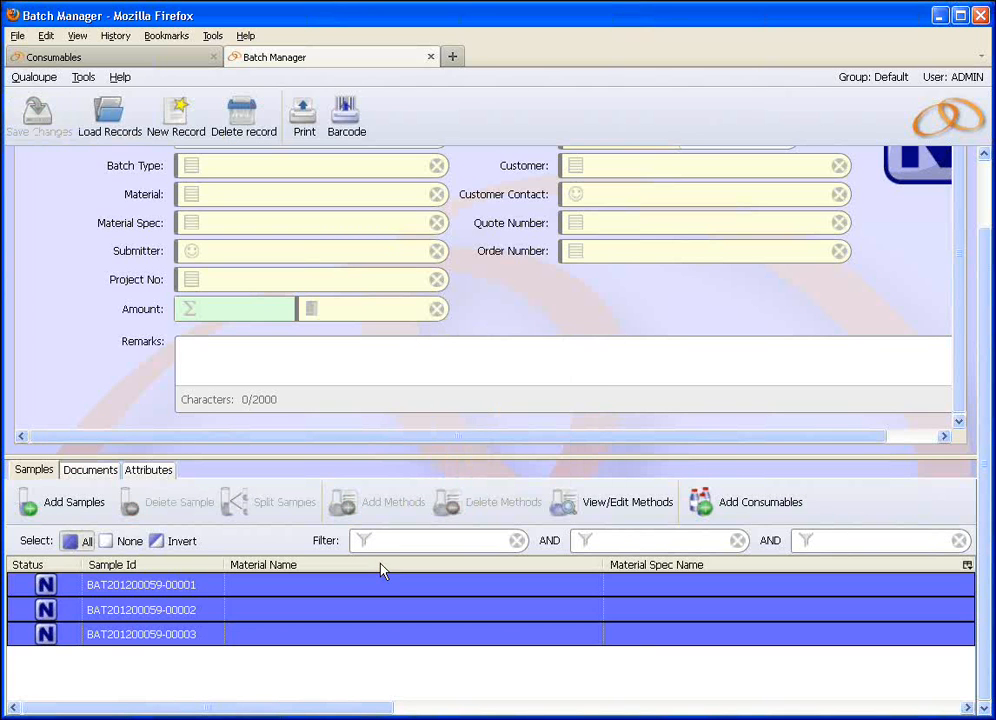
left_click(601, 511)
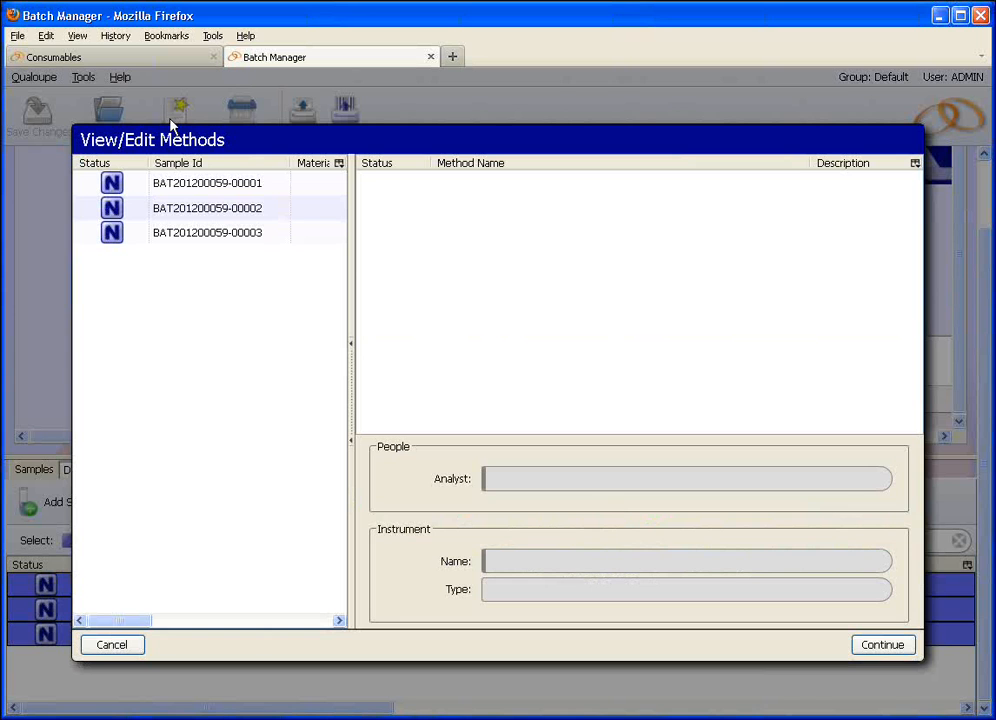
left_click(168, 186)
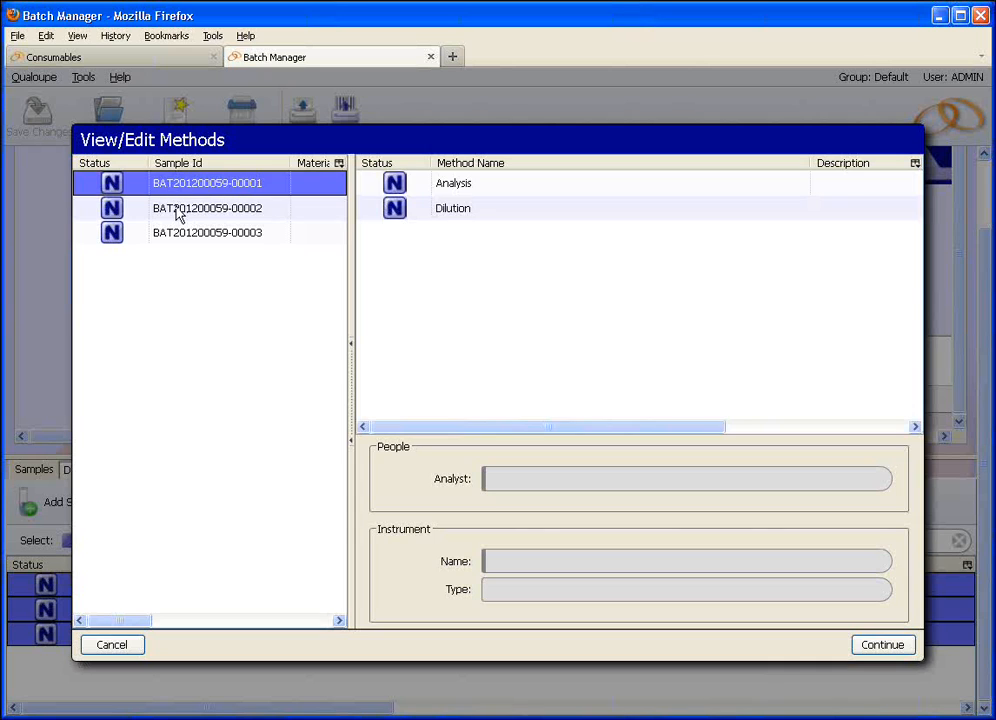
left_click(180, 214)
left_click(184, 233)
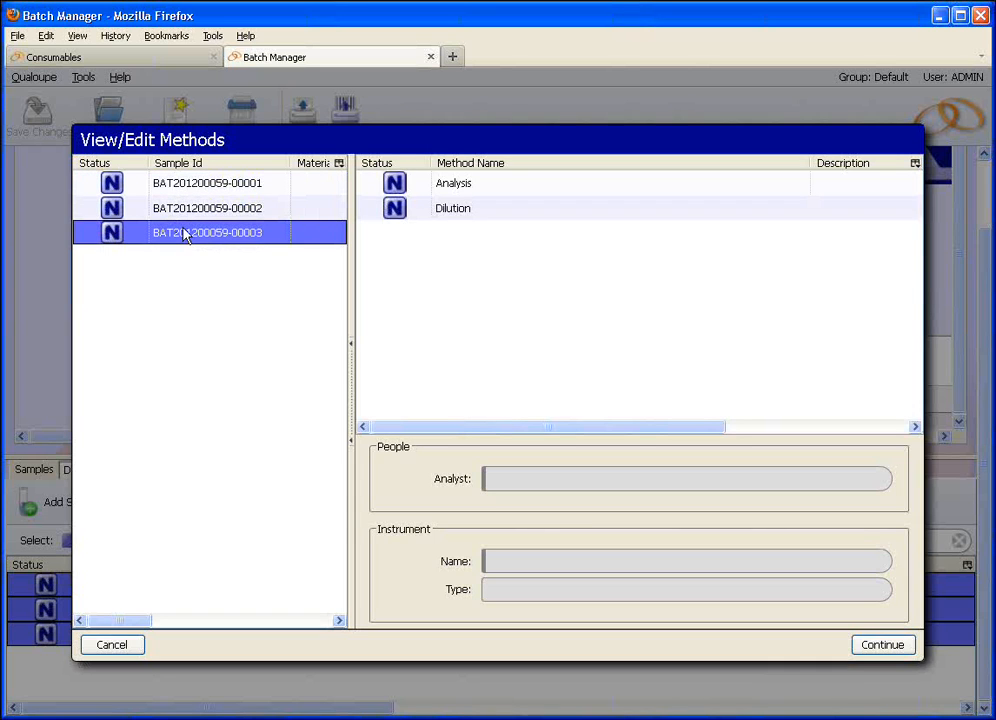
left_click(856, 646)
Select the first sample, check the Buffer quantities per test method in Consumables, and return to the Batch Manager.
left_click(138, 638)
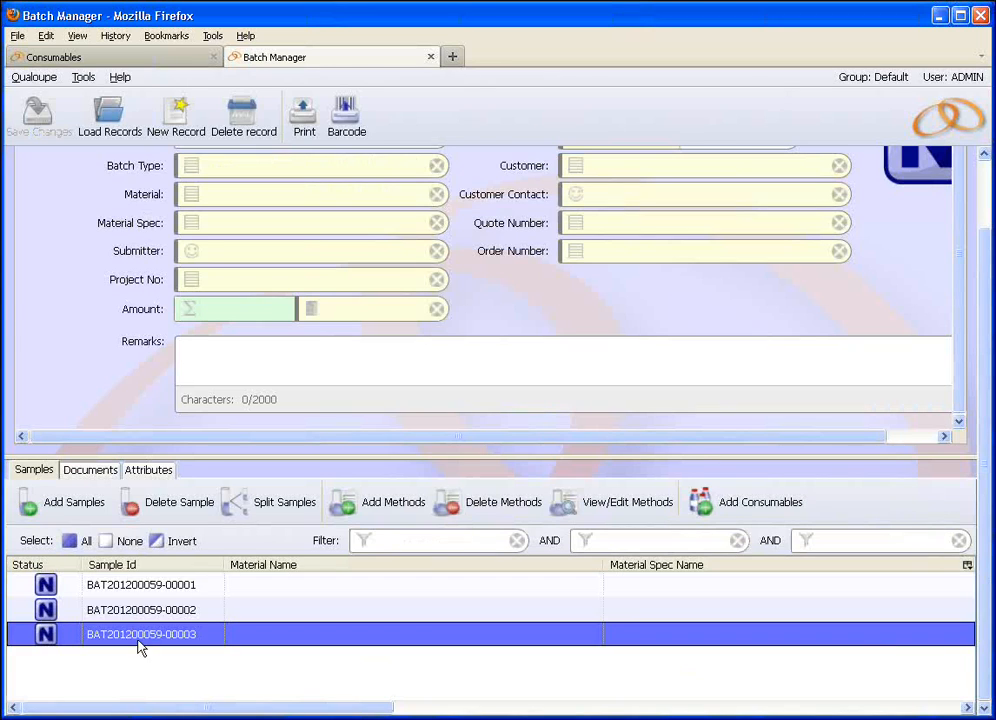
left_click(99, 592)
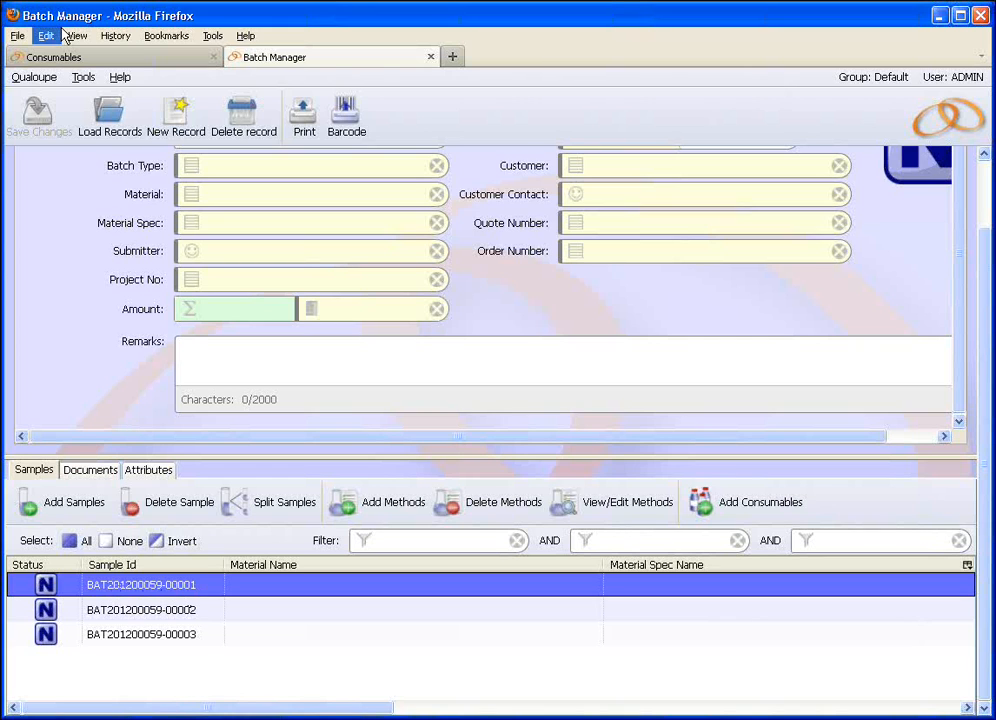
left_click(60, 57)
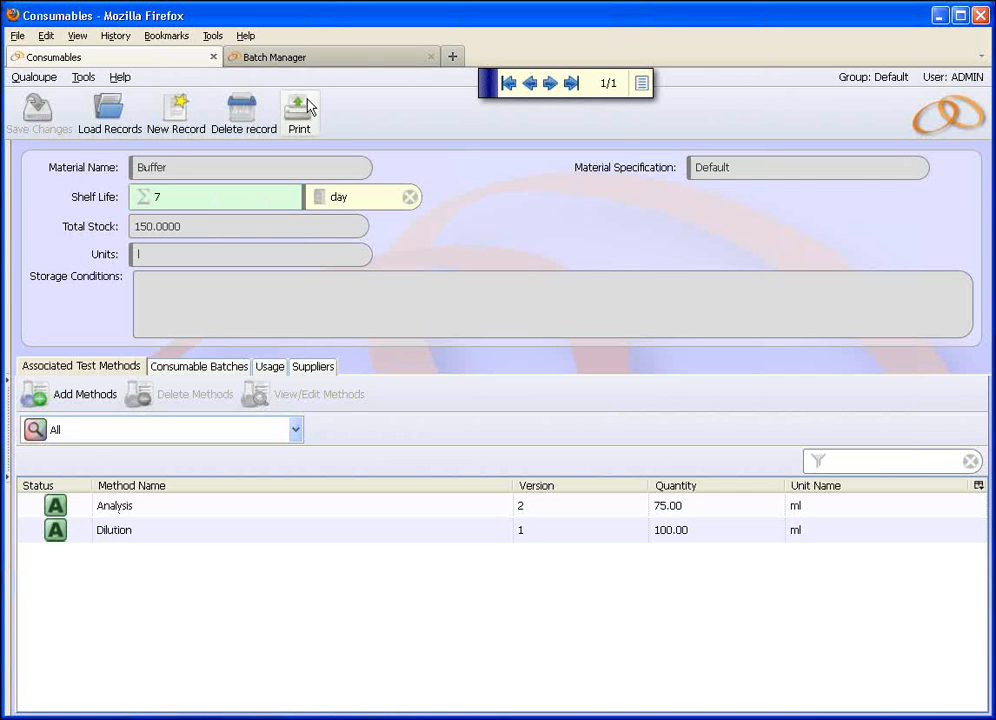
left_click(336, 58)
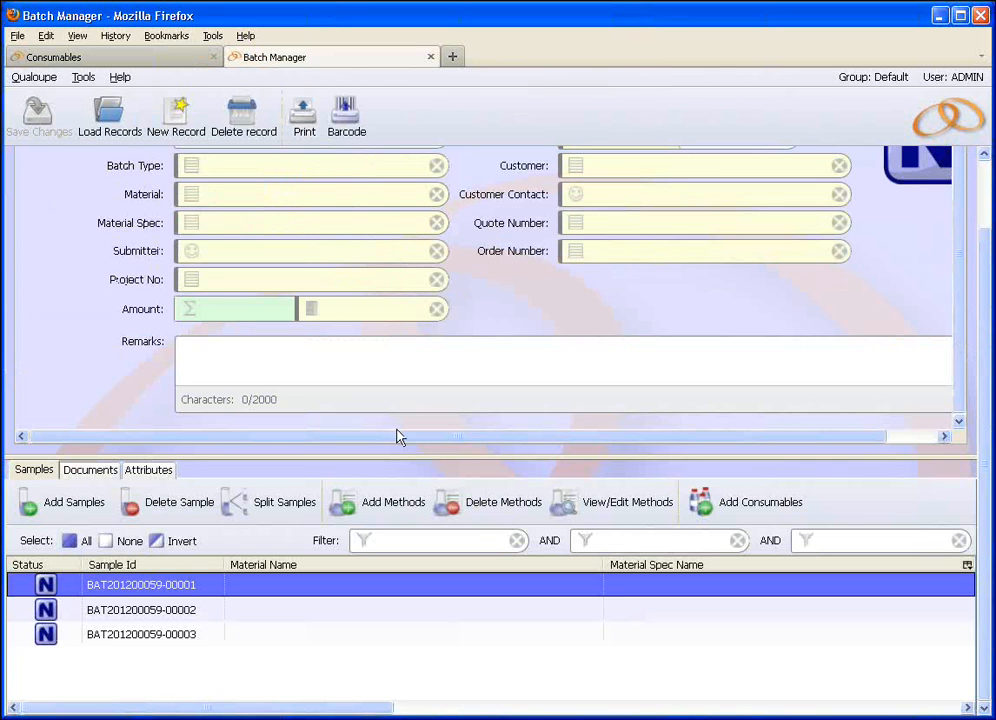
Start adding consumables to the samples, choosing Analysis as the method and Buffer as the consumable.
left_click(757, 515)
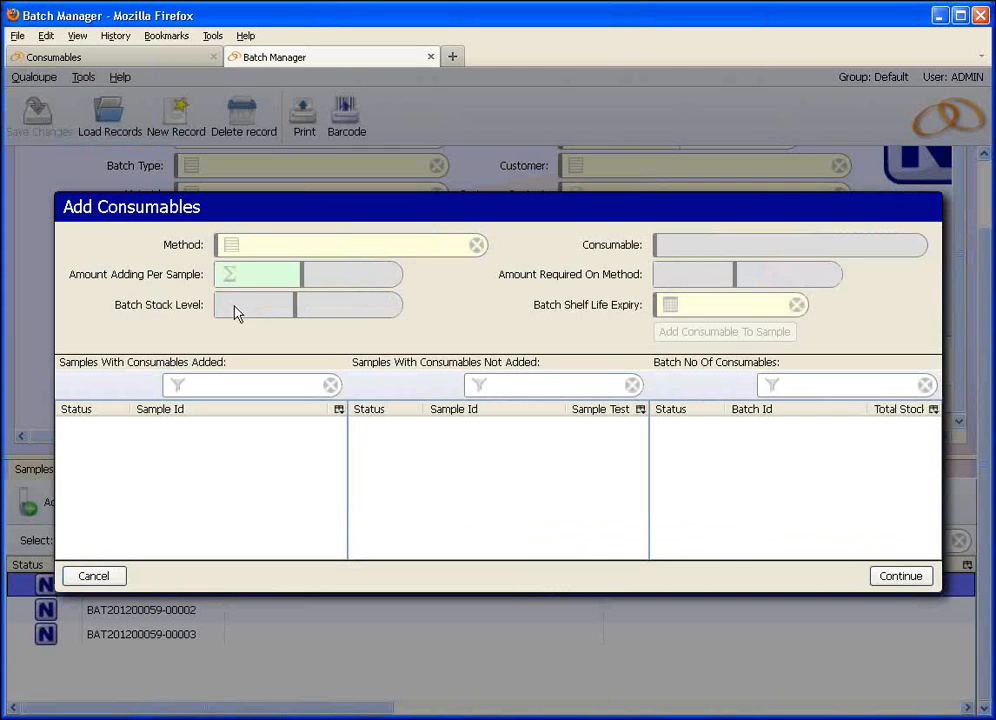
left_click(236, 250)
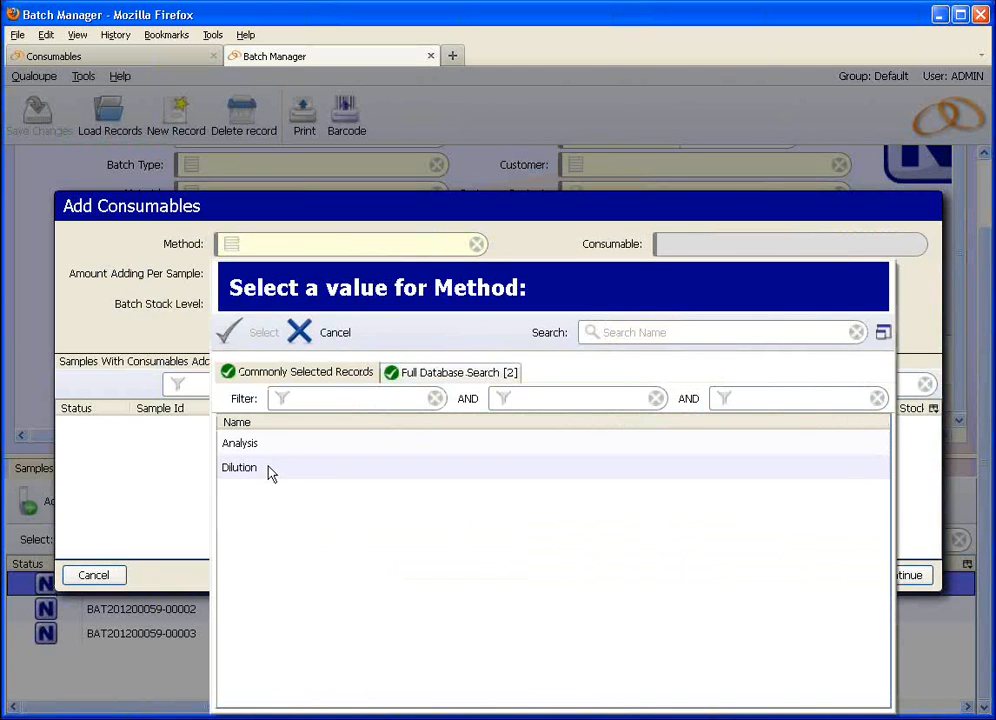
left_click(259, 446)
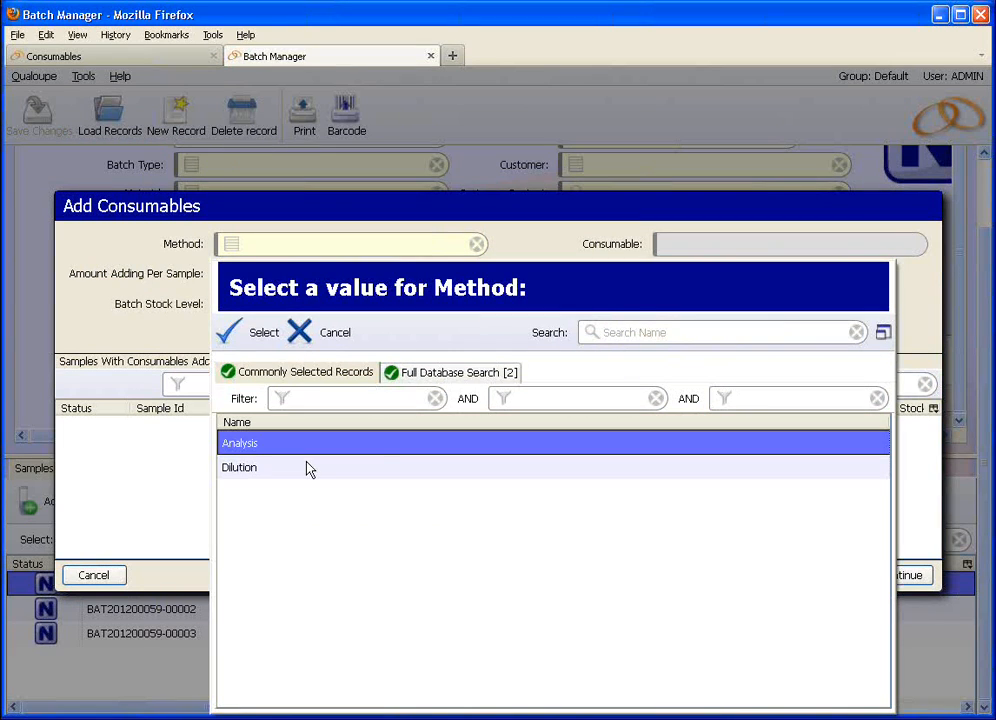
left_click(240, 336)
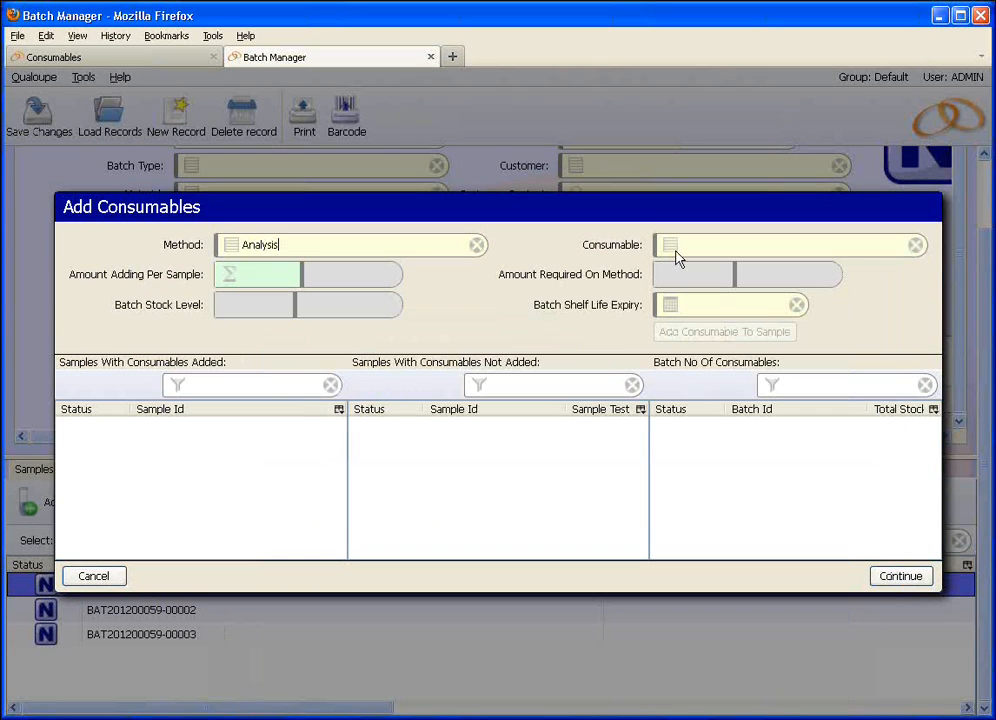
left_click(676, 256)
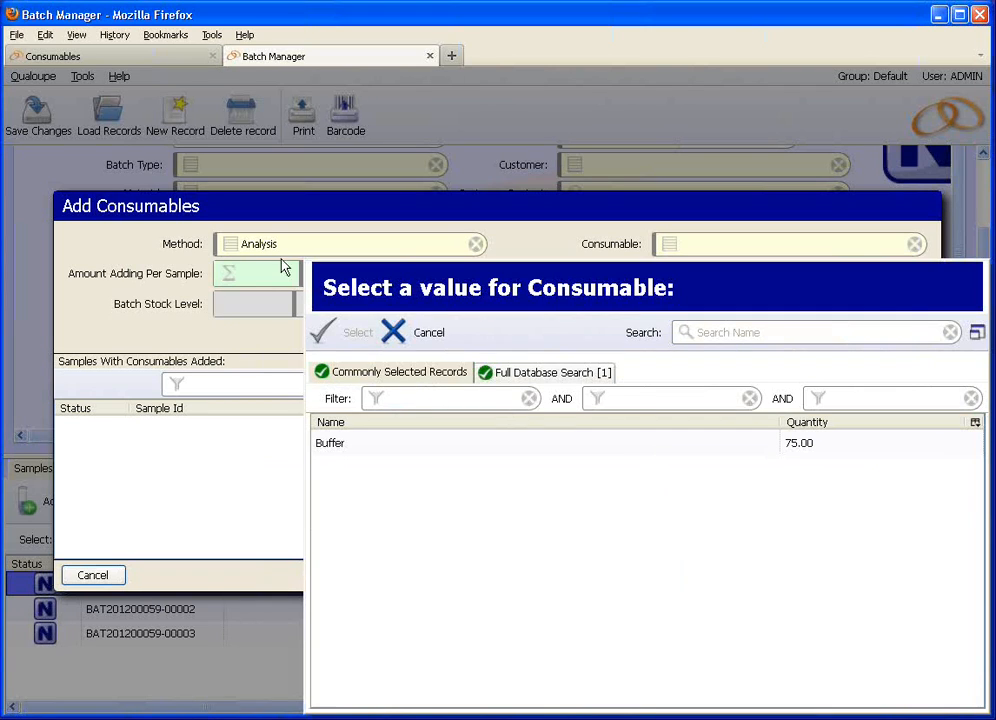
double_click(362, 443)
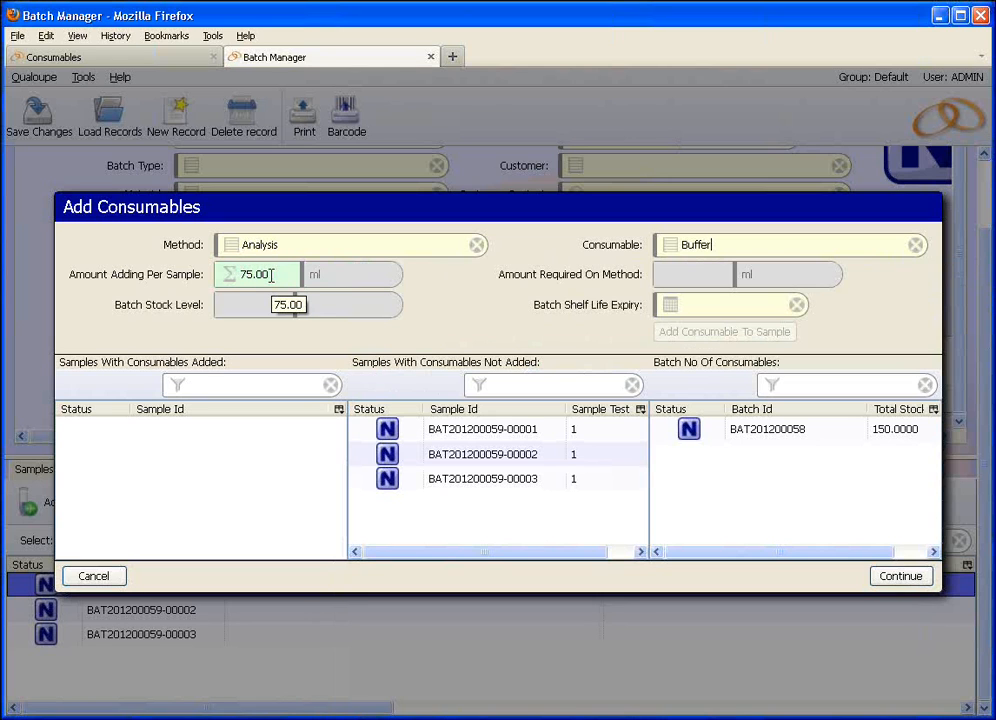
Select all three samples without consumables and choose BAT201200058 as the Buffer's source batch.
left_click(480, 432)
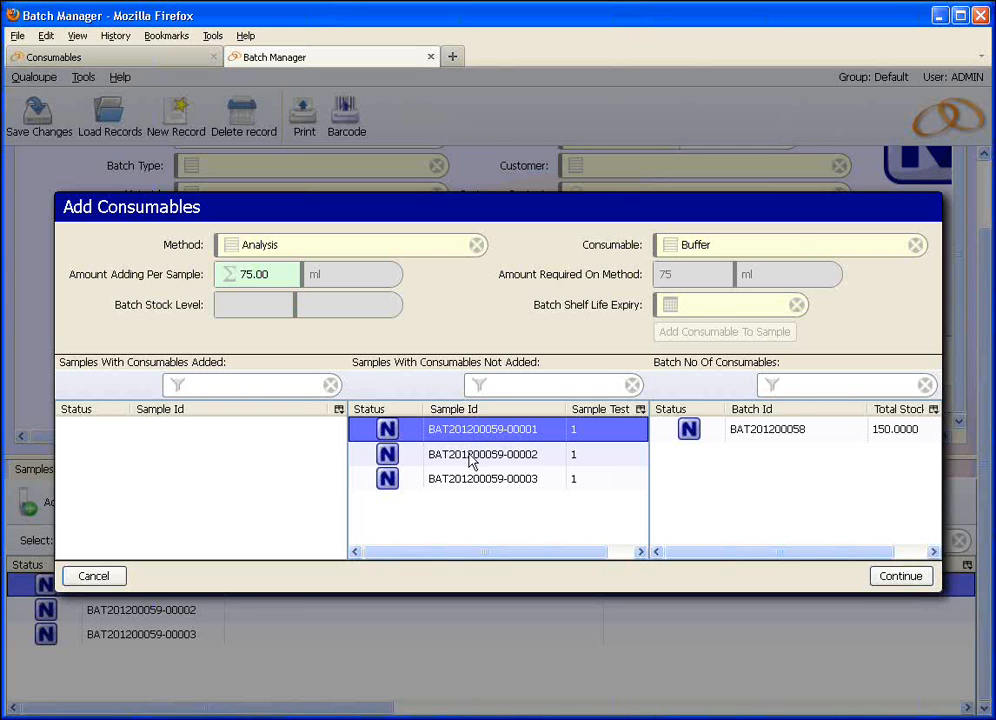
left_click(472, 458, "ctrl")
left_click(463, 478, "ctrl")
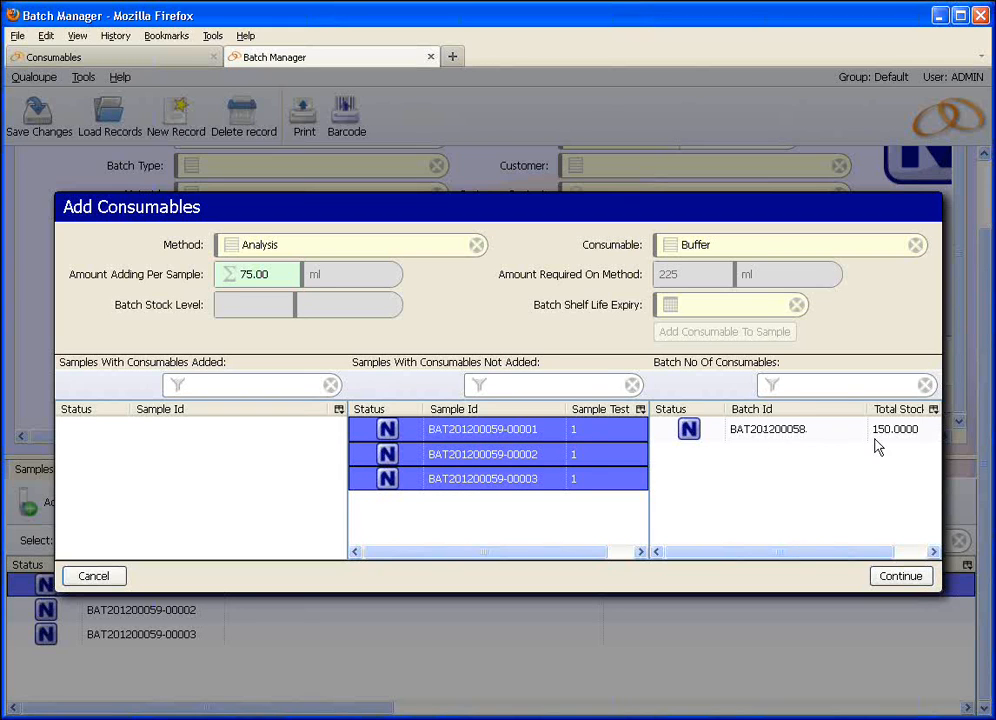
left_click(821, 433)
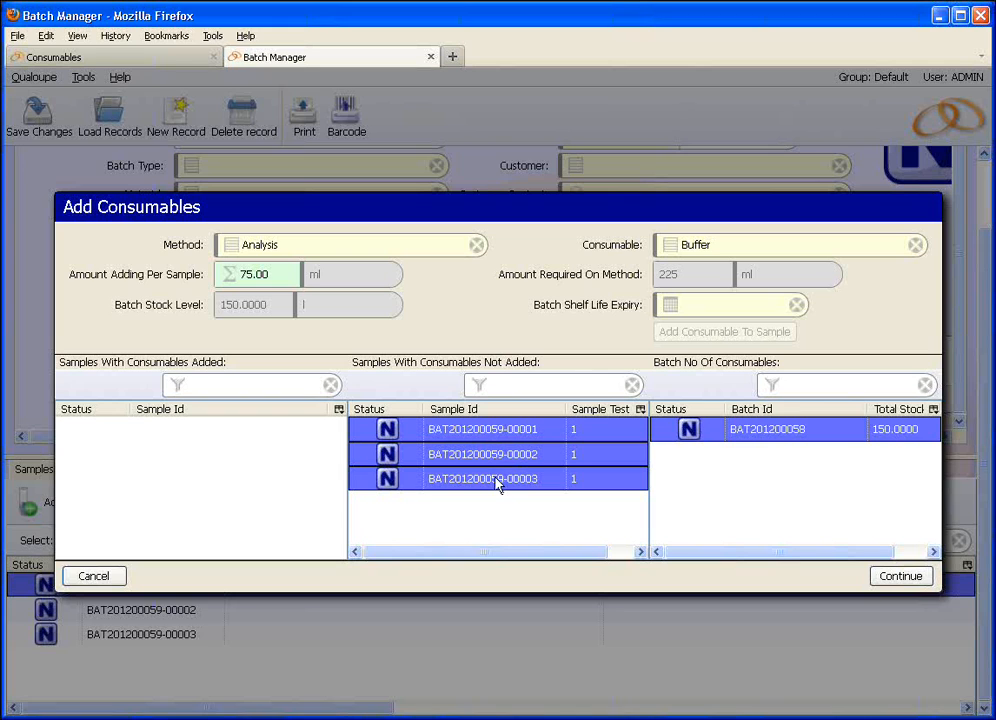
left_click(263, 282)
left_click(572, 438)
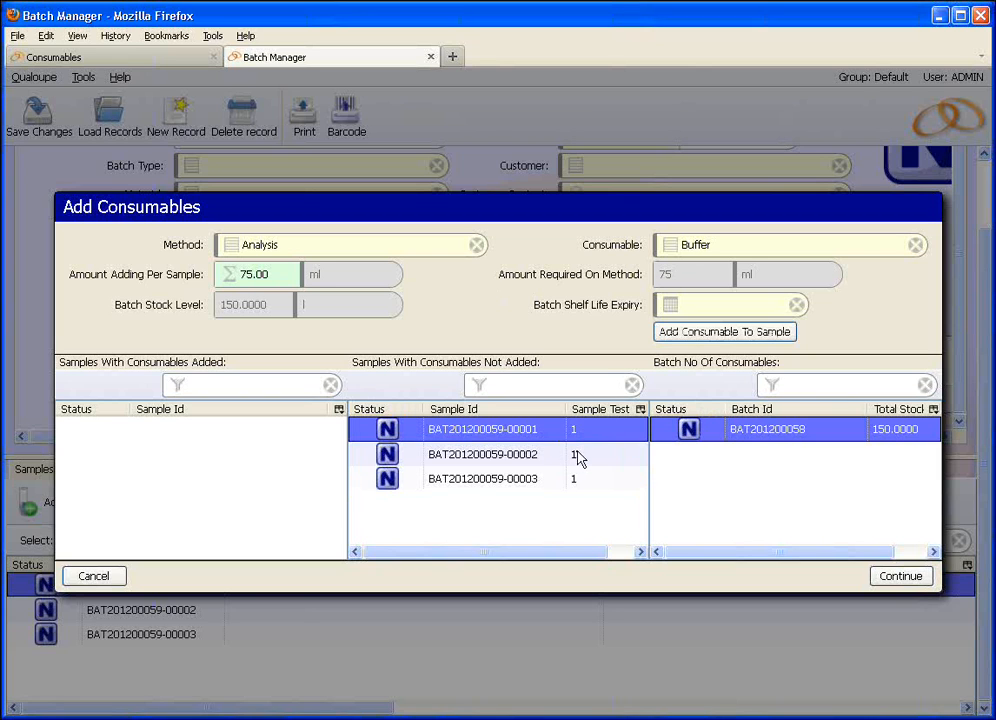
left_click(484, 456)
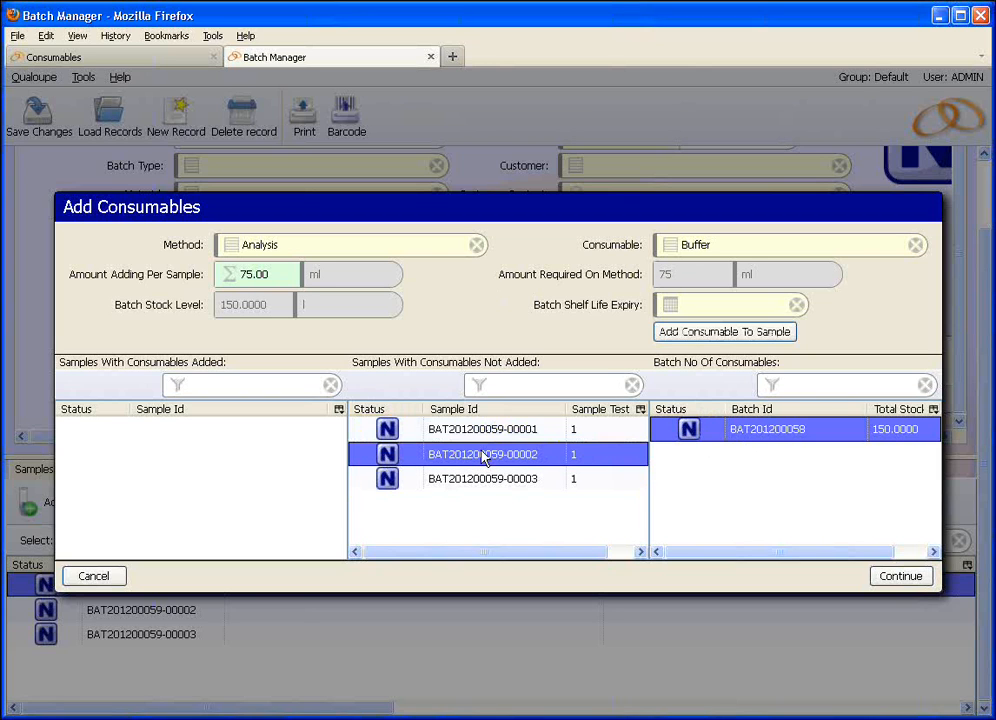
left_click(486, 438, "ctrl")
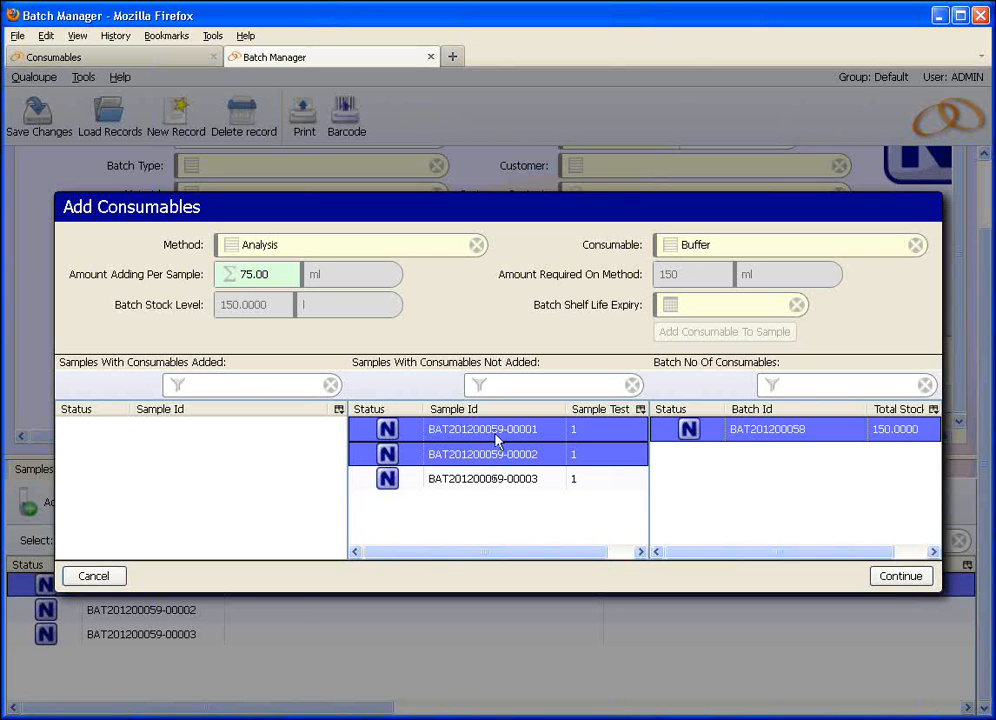
left_click(508, 453, "ctrl")
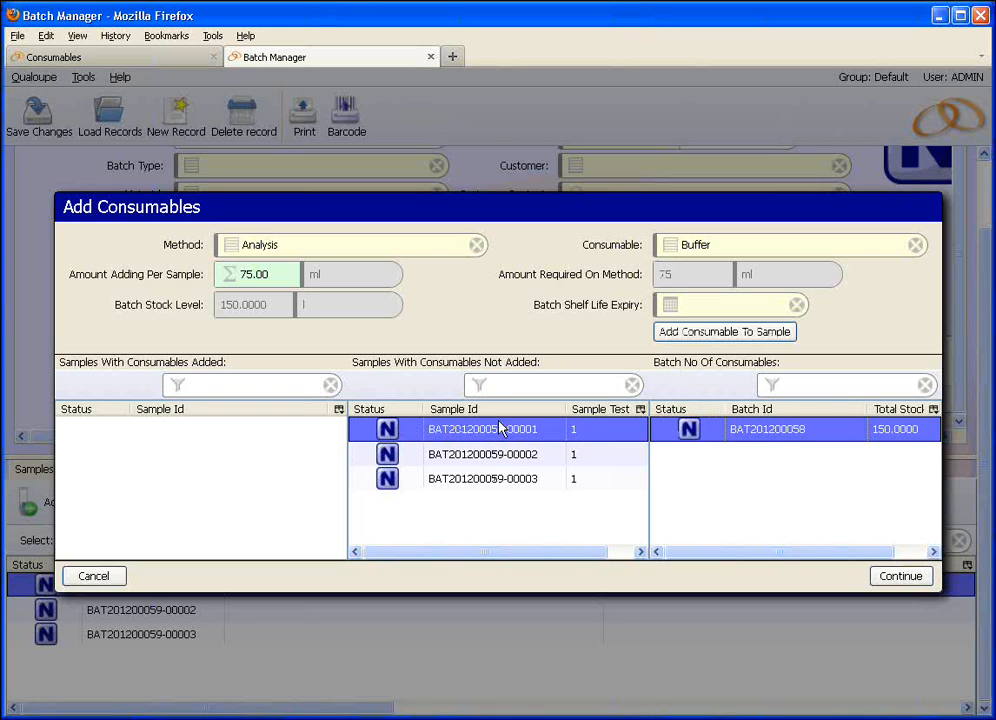
left_click(734, 337)
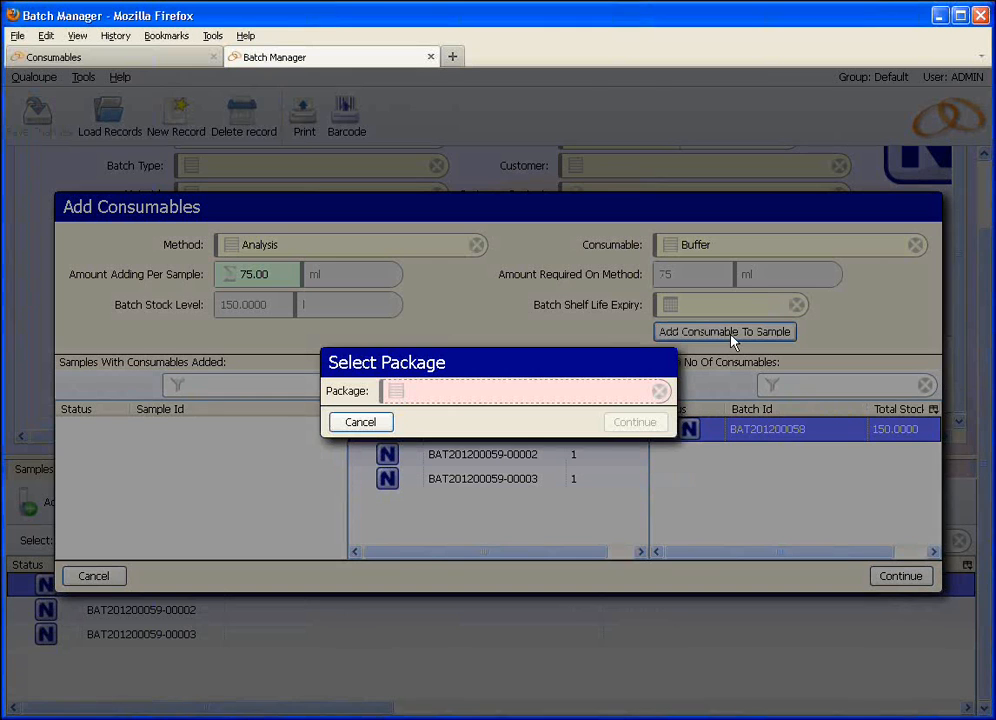
left_click(397, 393)
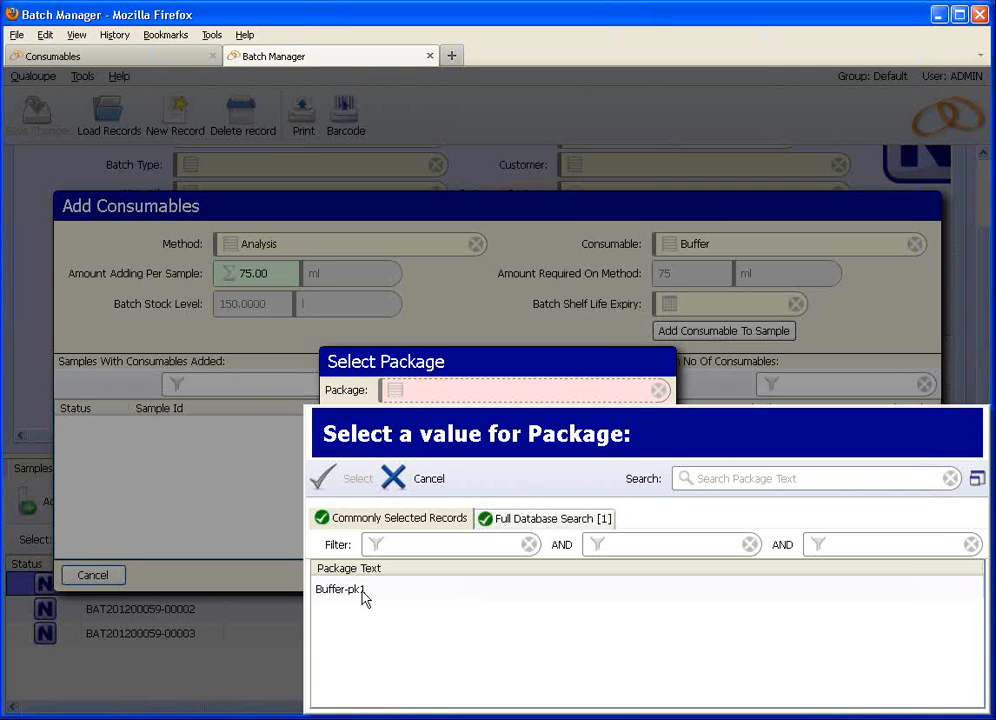
left_click(362, 592)
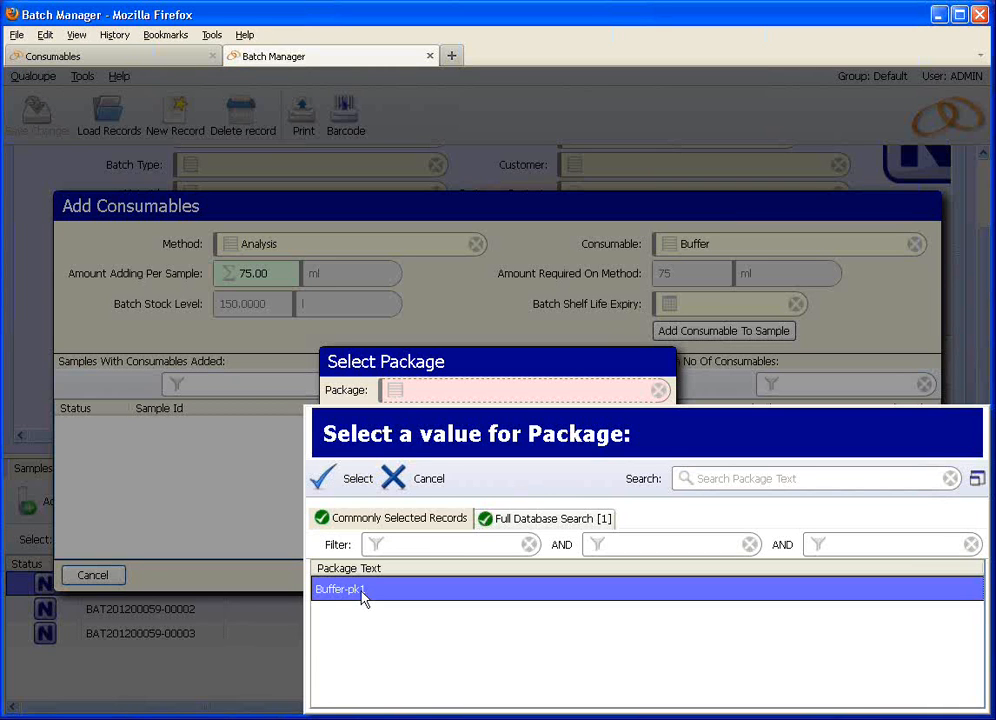
left_click(355, 483)
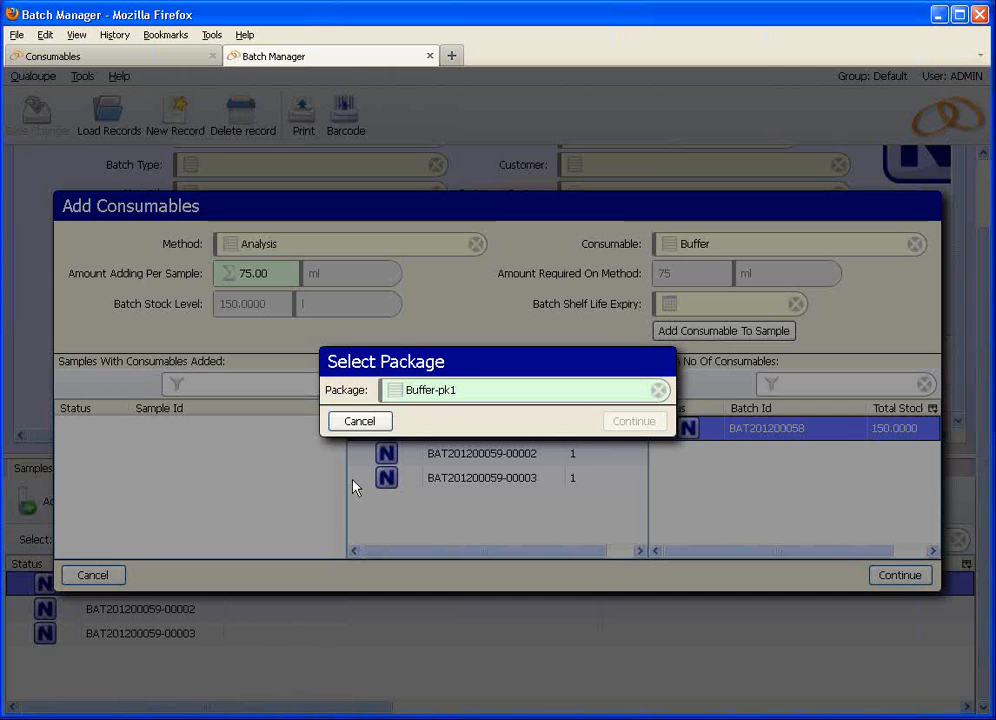
left_click(634, 421)
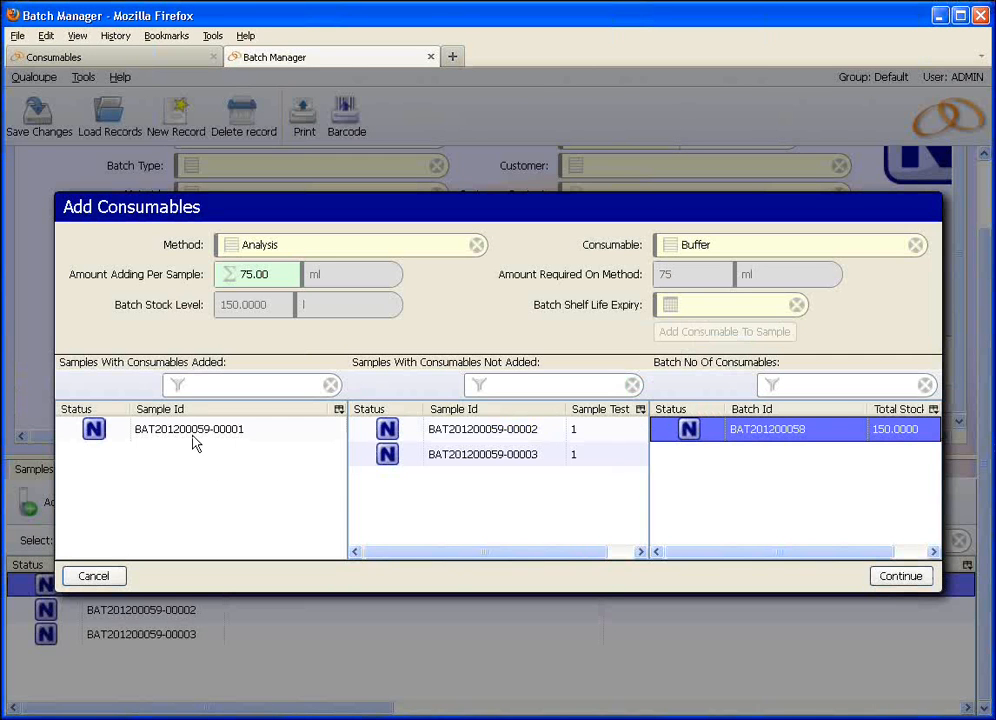
left_click(491, 432)
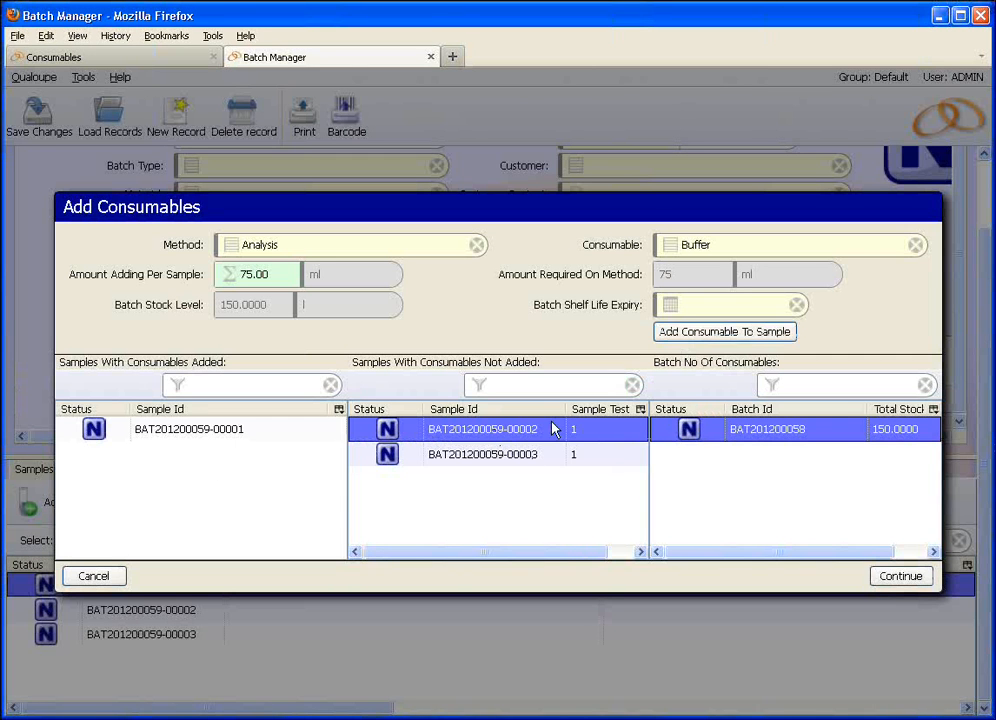
left_click(755, 334)
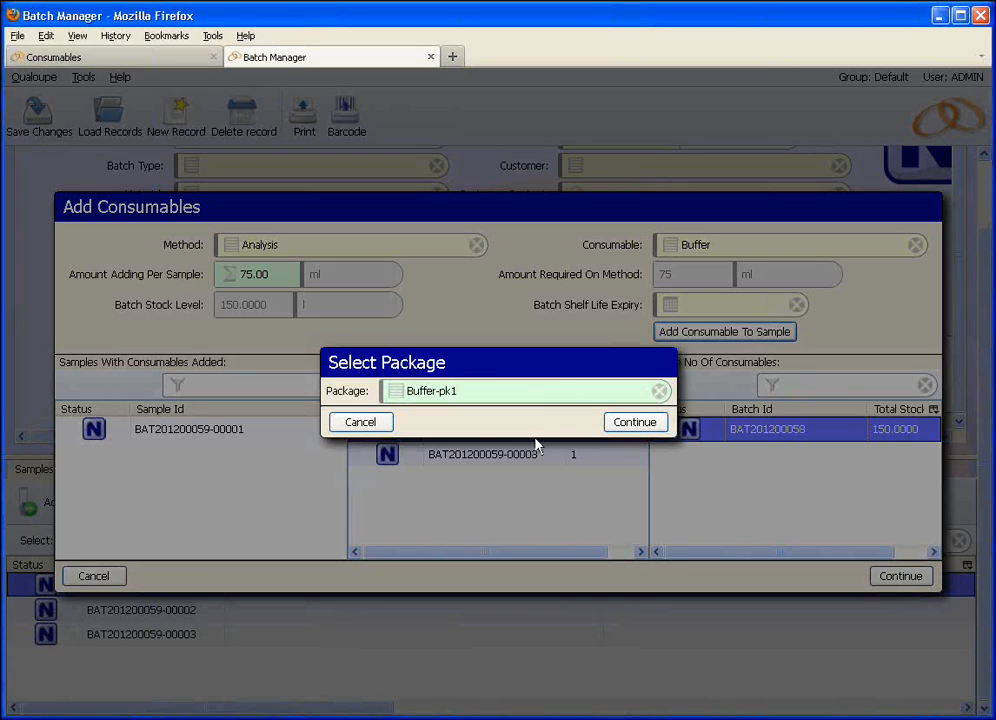
left_click(634, 421)
left_click(520, 430)
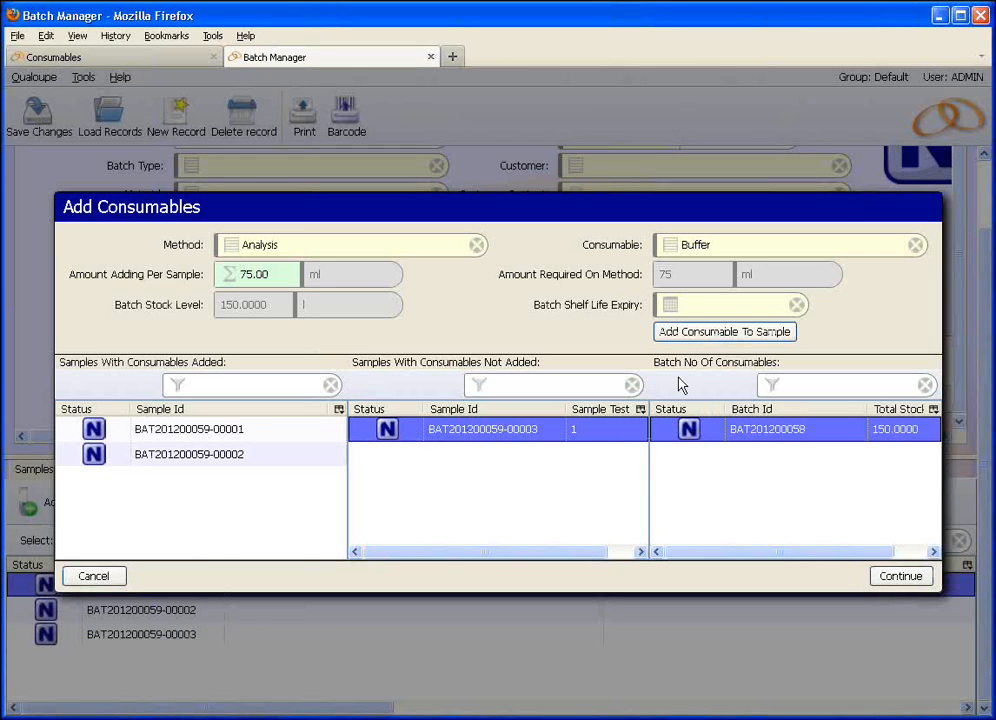
left_click(729, 333)
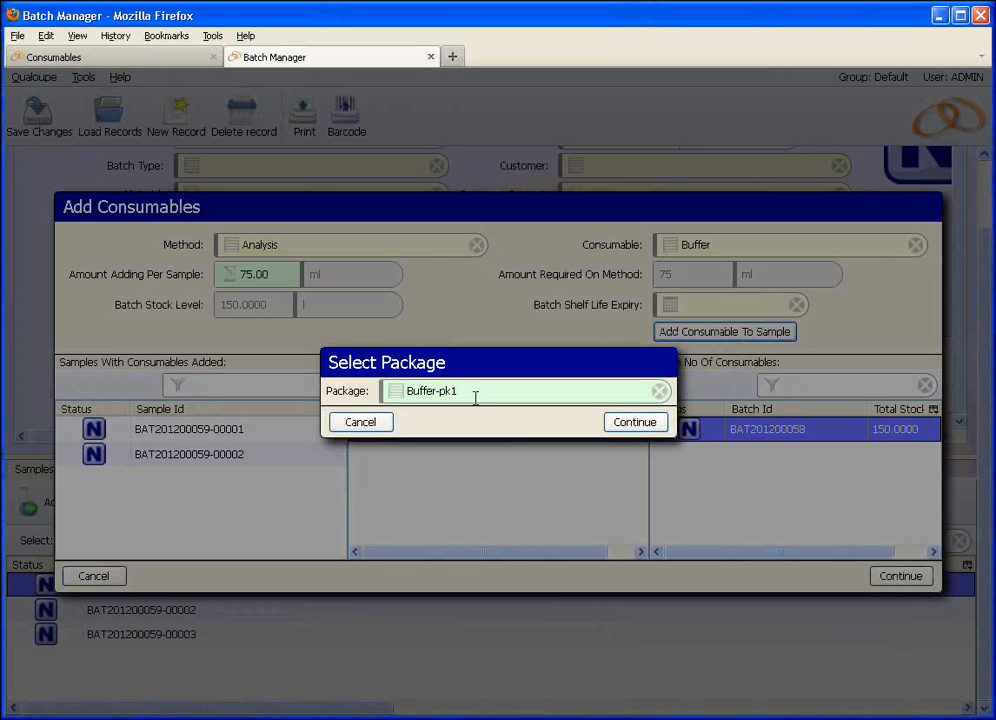
left_click(637, 422)
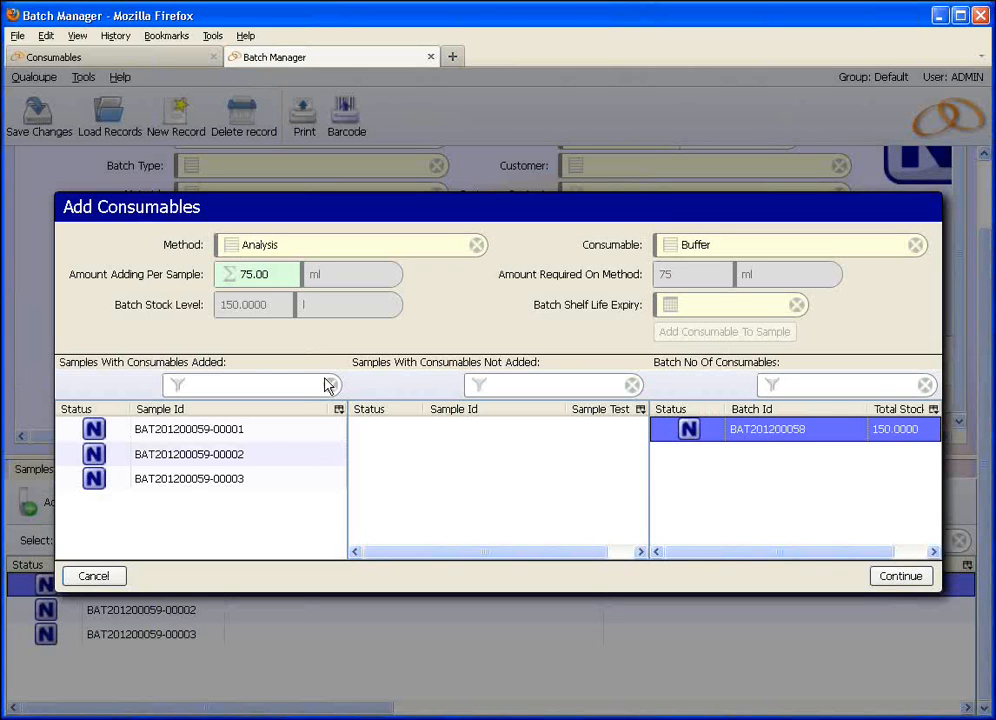
left_click(898, 577)
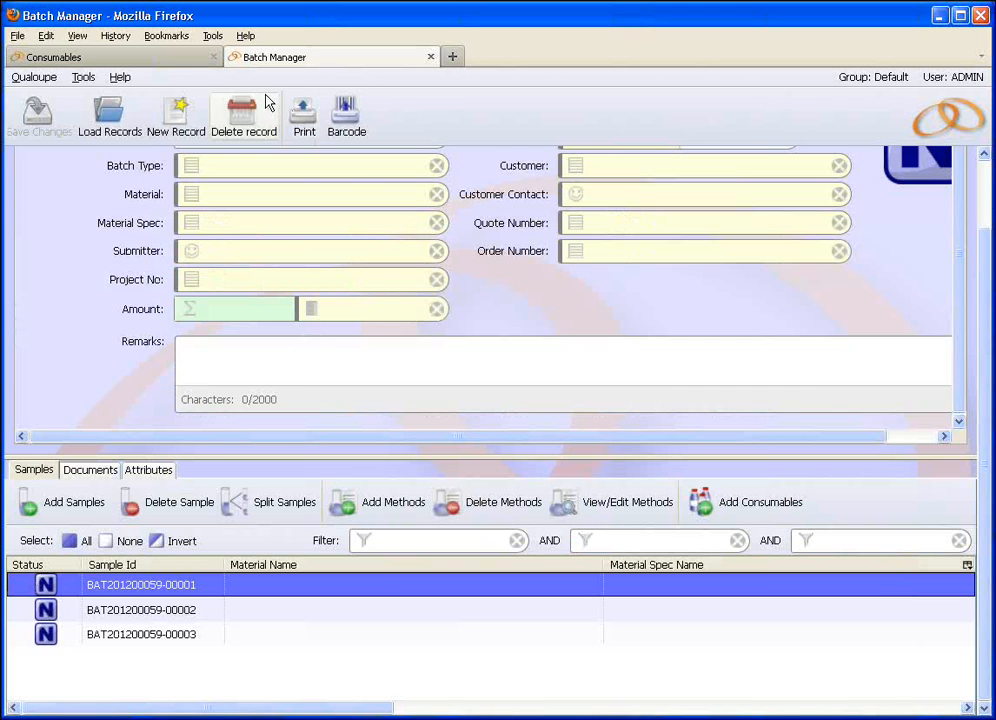
Reload the Buffer record in Consumables to check its updated total stock.
left_click(167, 60)
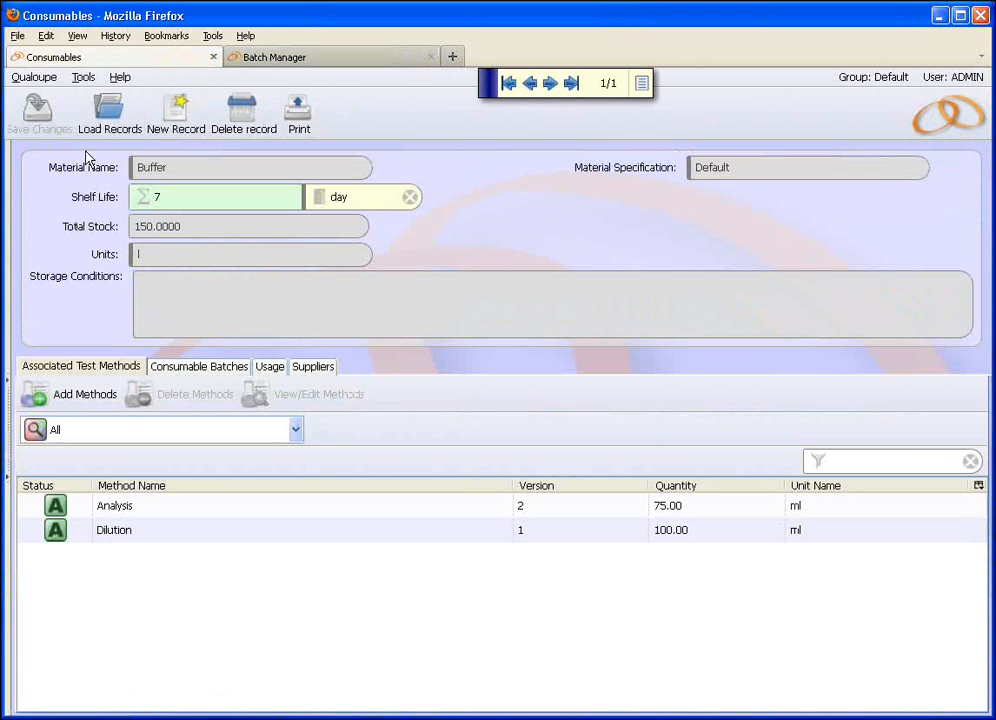
left_click(107, 124)
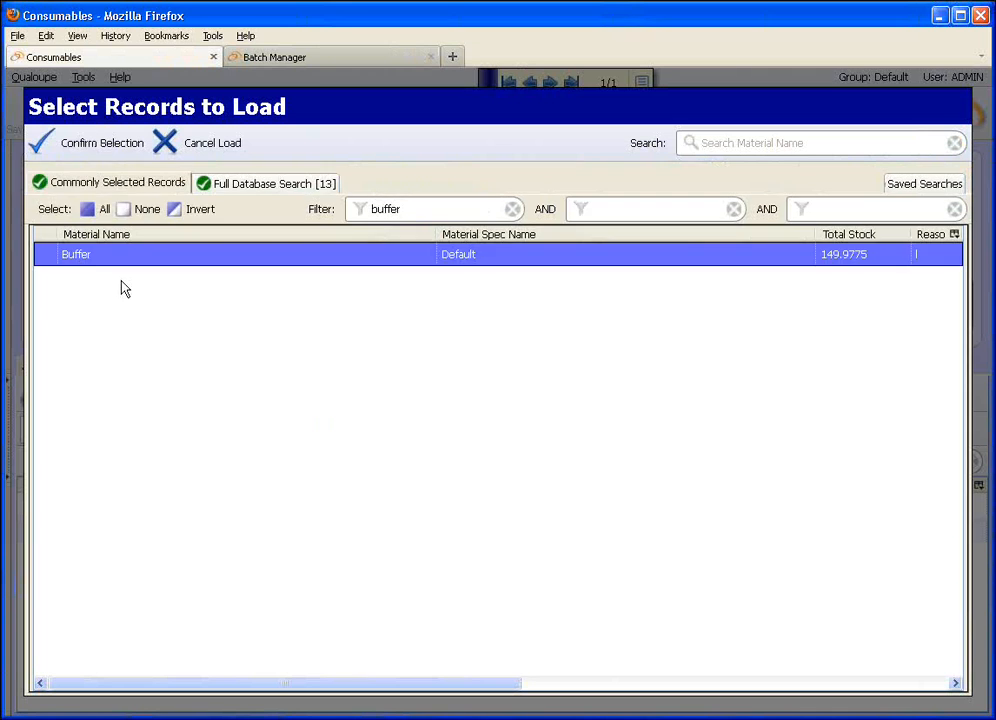
left_click(75, 150)
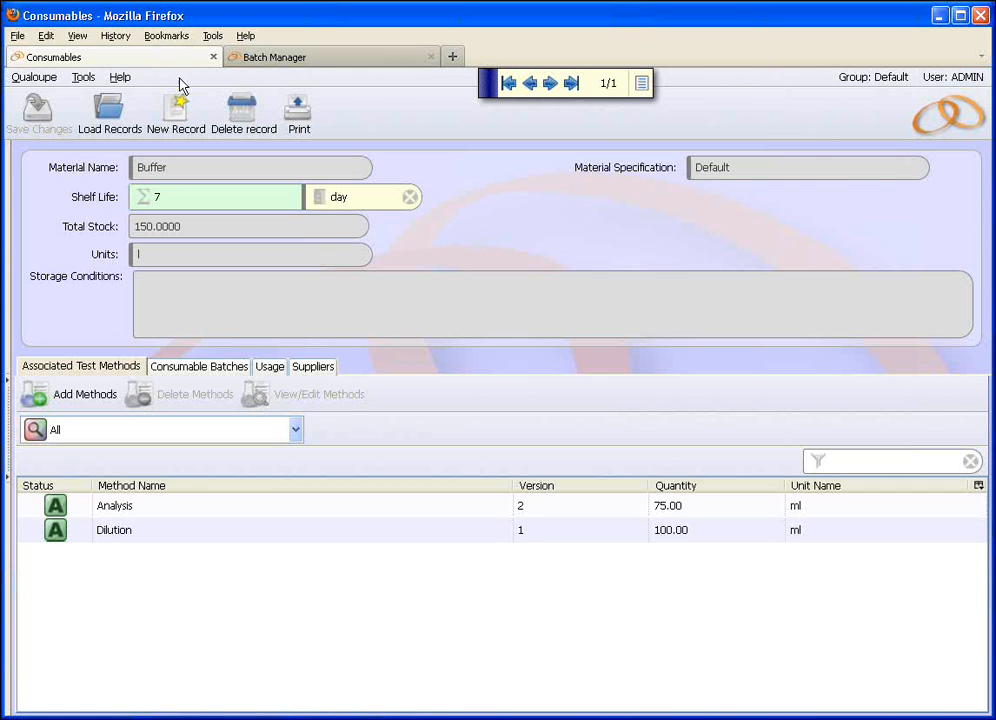
left_click(103, 118)
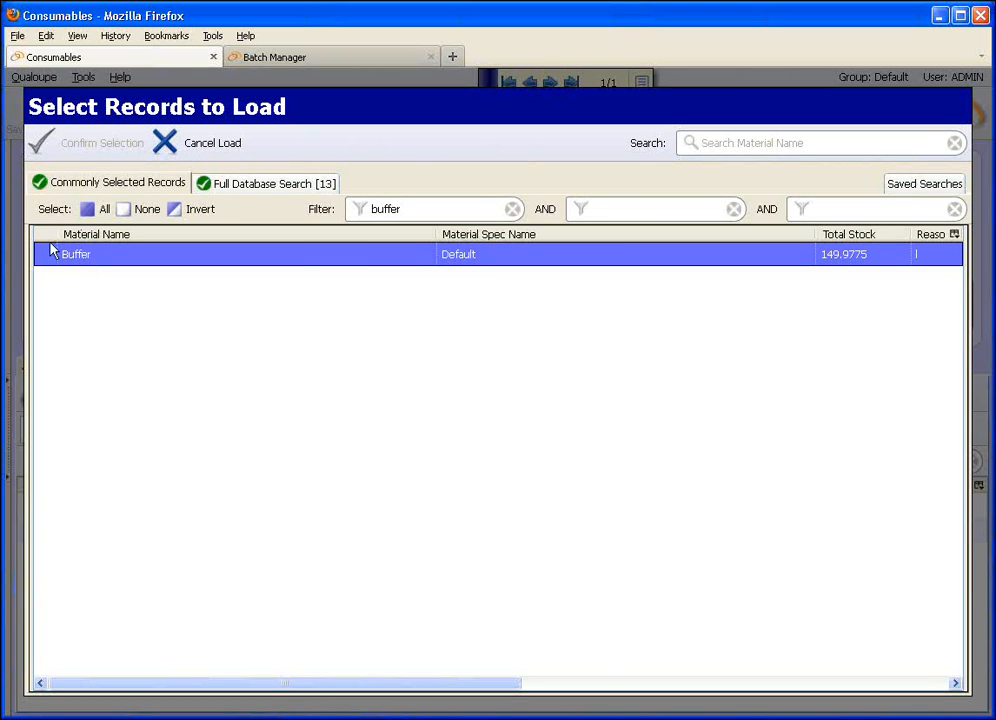
double_click(53, 258)
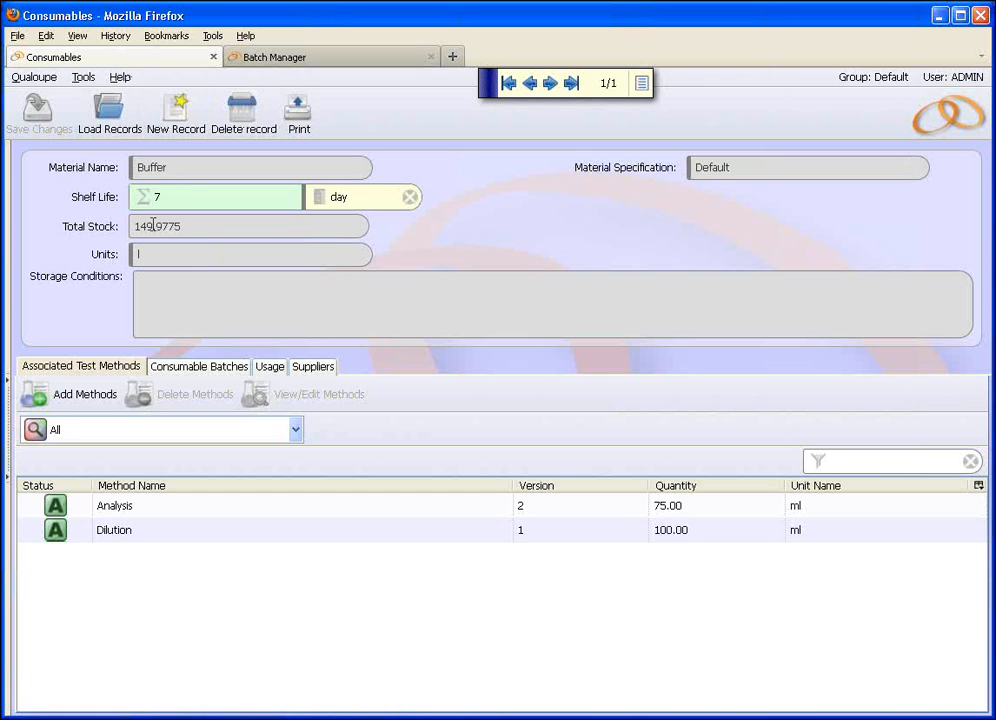
Return to the Batch Manager, filter the batch records by "buffer", load BAT201200056 and collapse the record list.
left_click(376, 60)
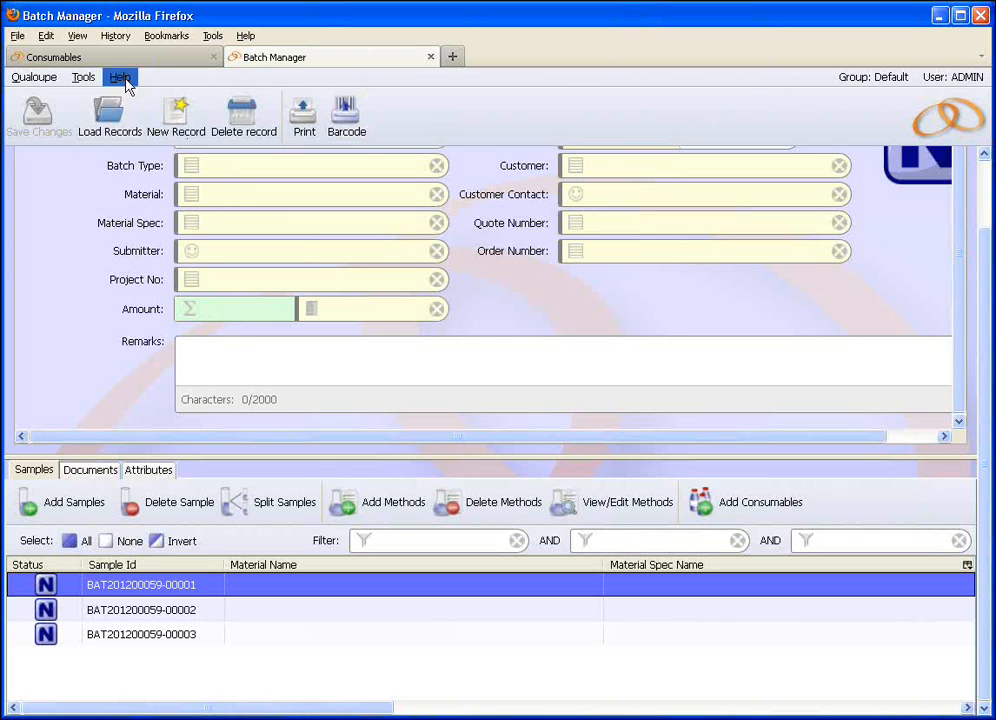
left_click(117, 122)
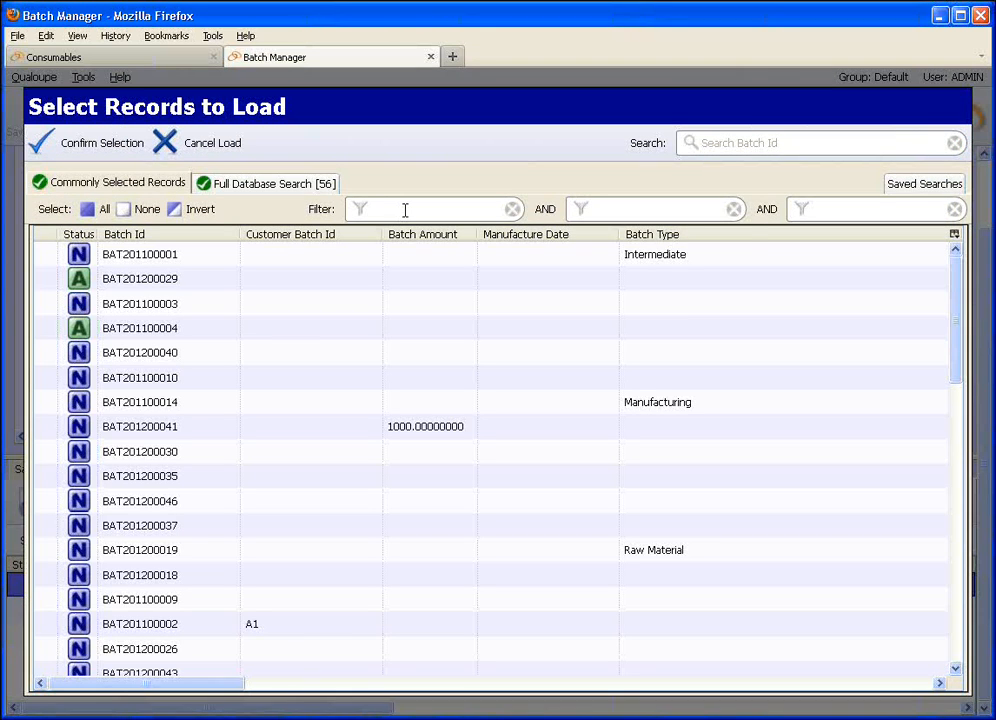
left_click(405, 209)
type("buffer")
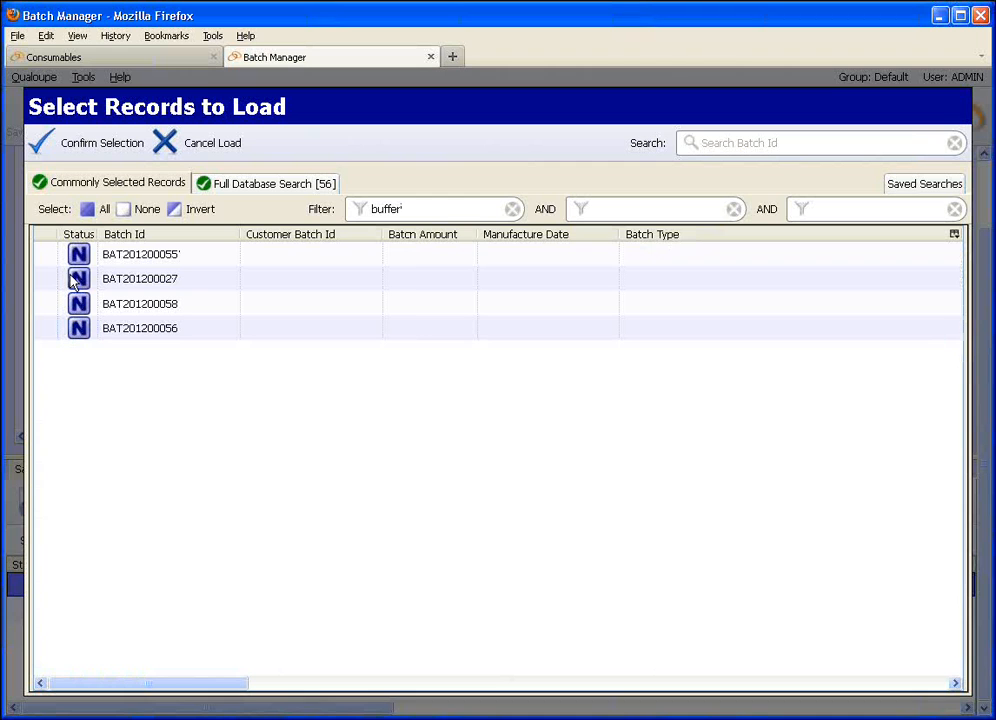
left_click(42, 331)
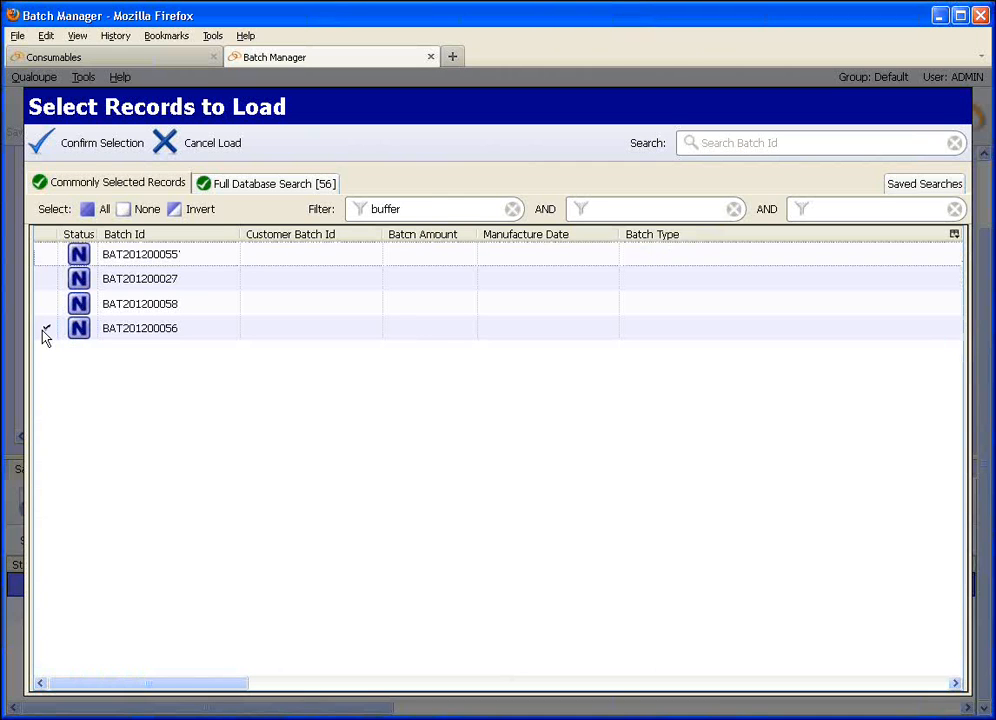
left_click(99, 147)
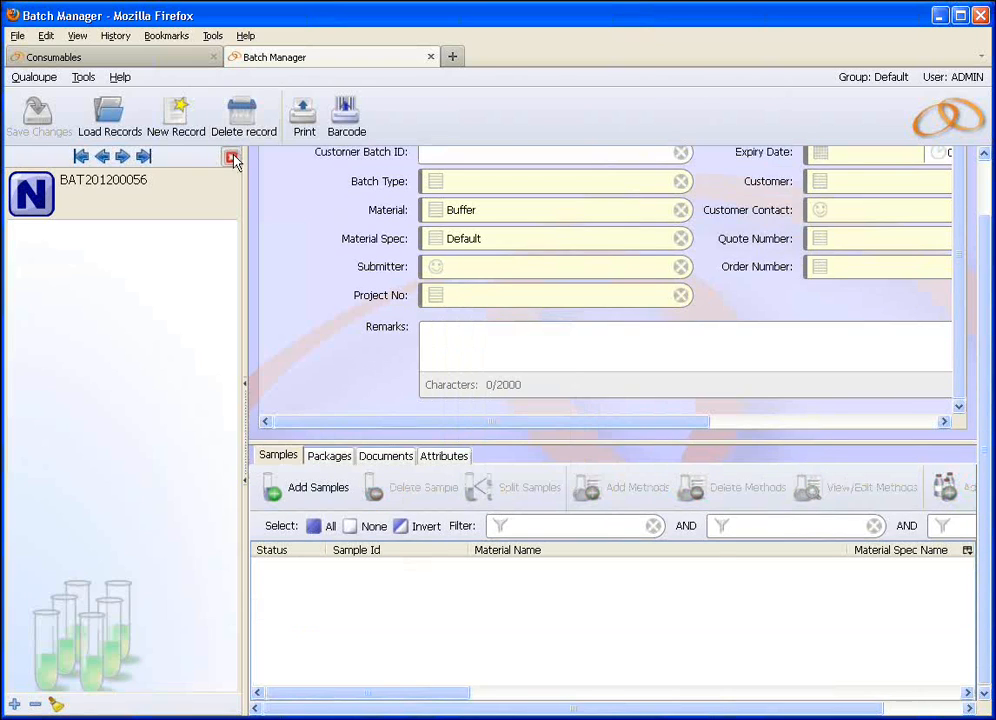
left_click(231, 158)
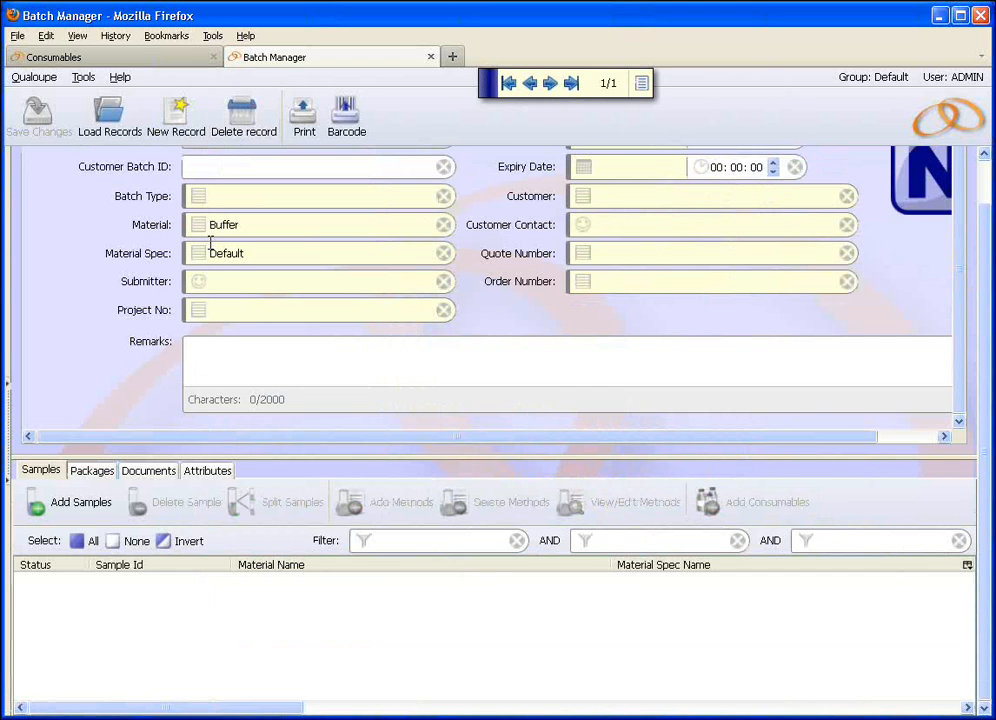
View the packages of batch BAT201200056, check the Buffer record in Consumables, and return to the Batch Manager.
left_click(97, 476)
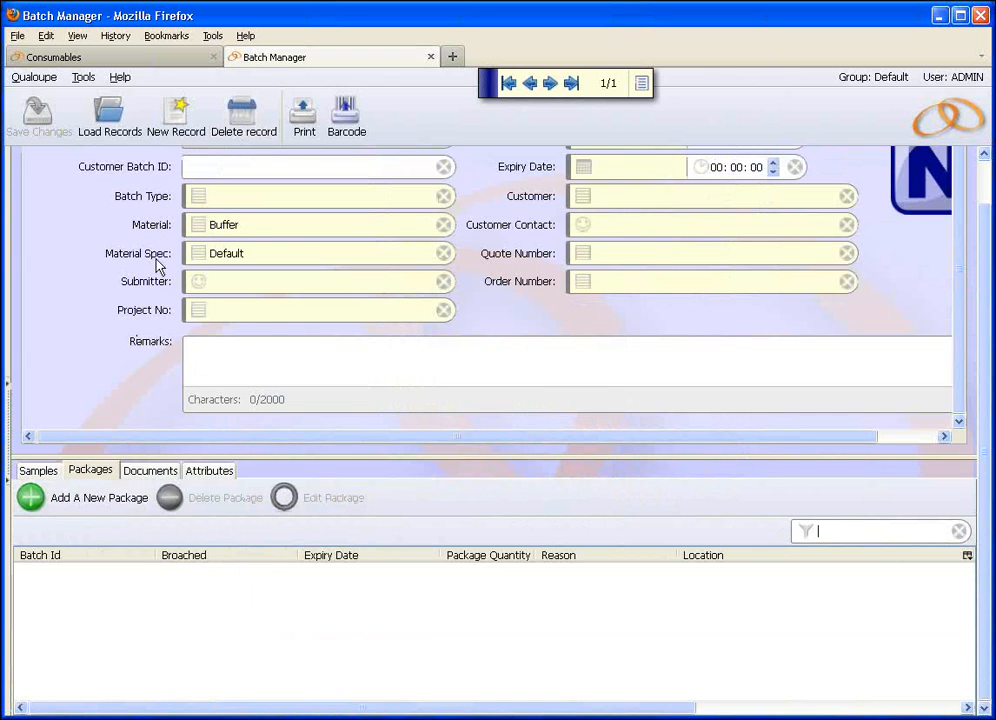
left_click(137, 62)
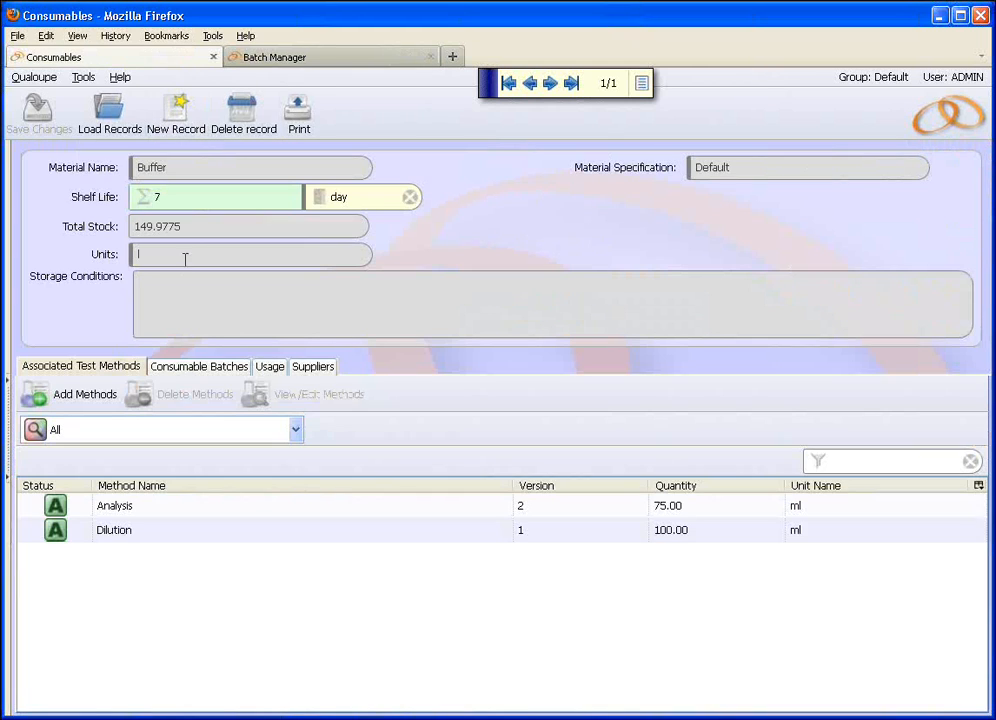
left_click(310, 63)
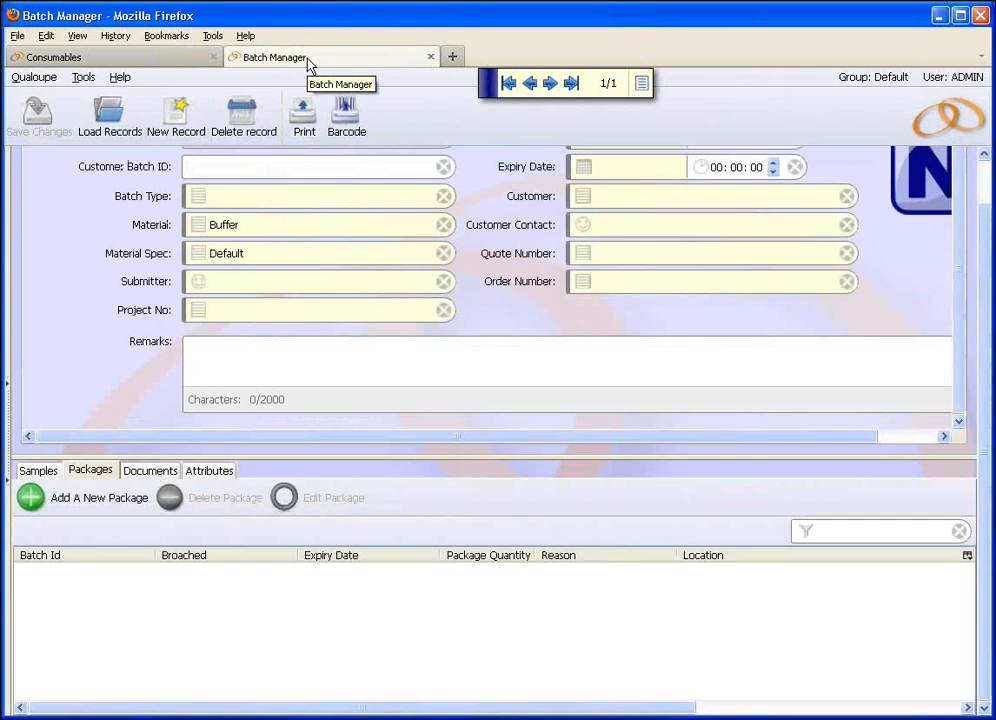
Clear the "buffer" filter from the batch record selection and load all the commonly selected batches.
left_click(112, 117)
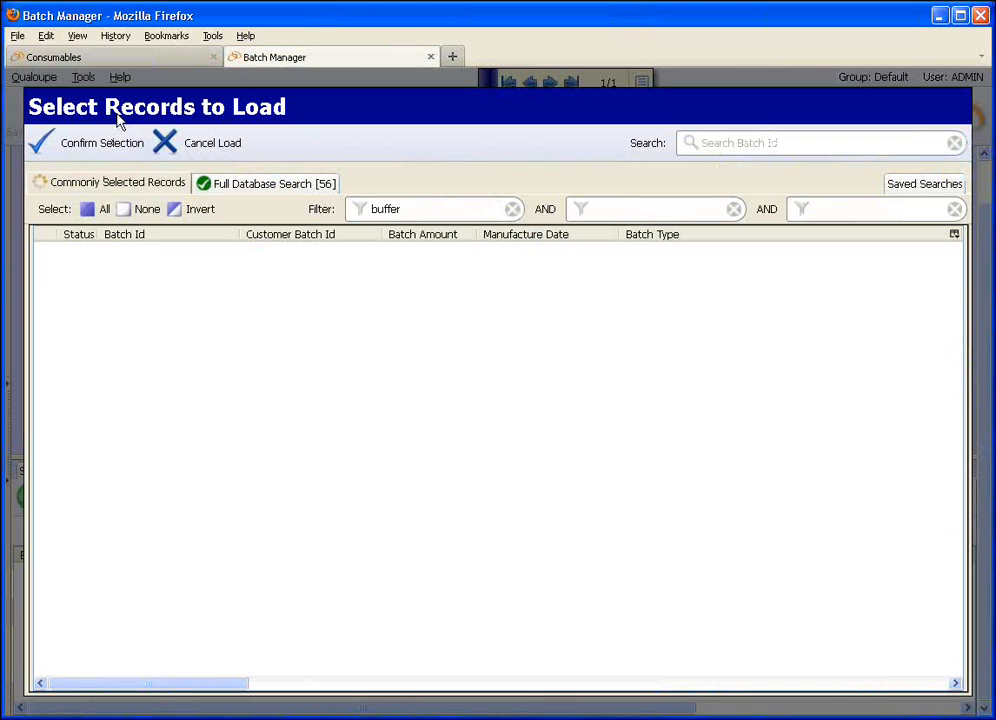
double_click(355, 218)
key("BackSpace")
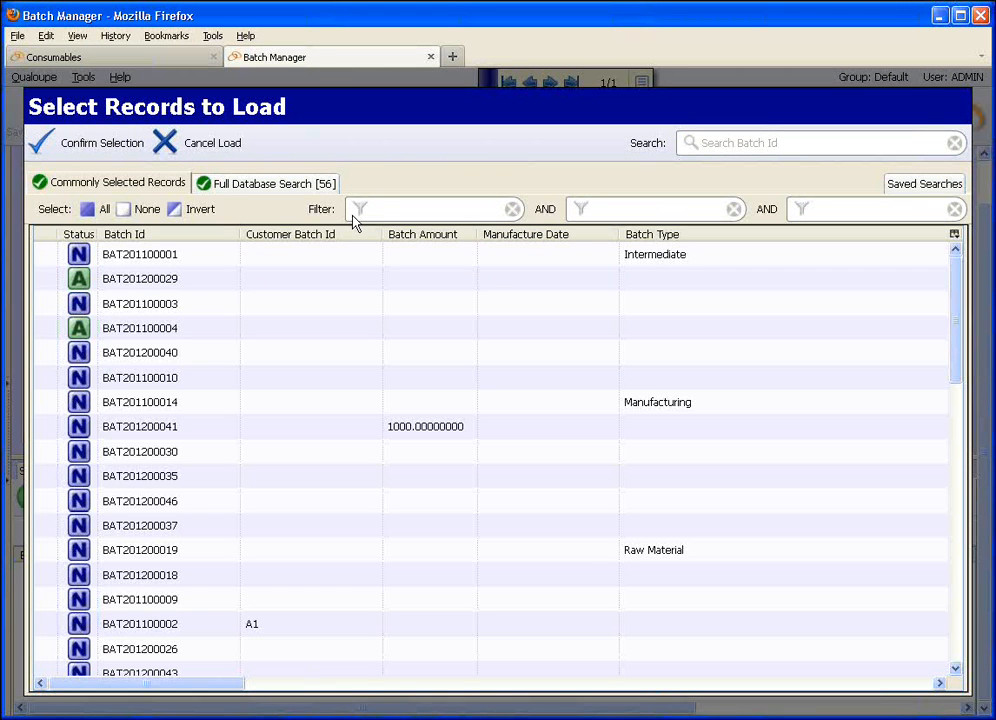
left_click(47, 255)
left_click(96, 209)
left_click(104, 146)
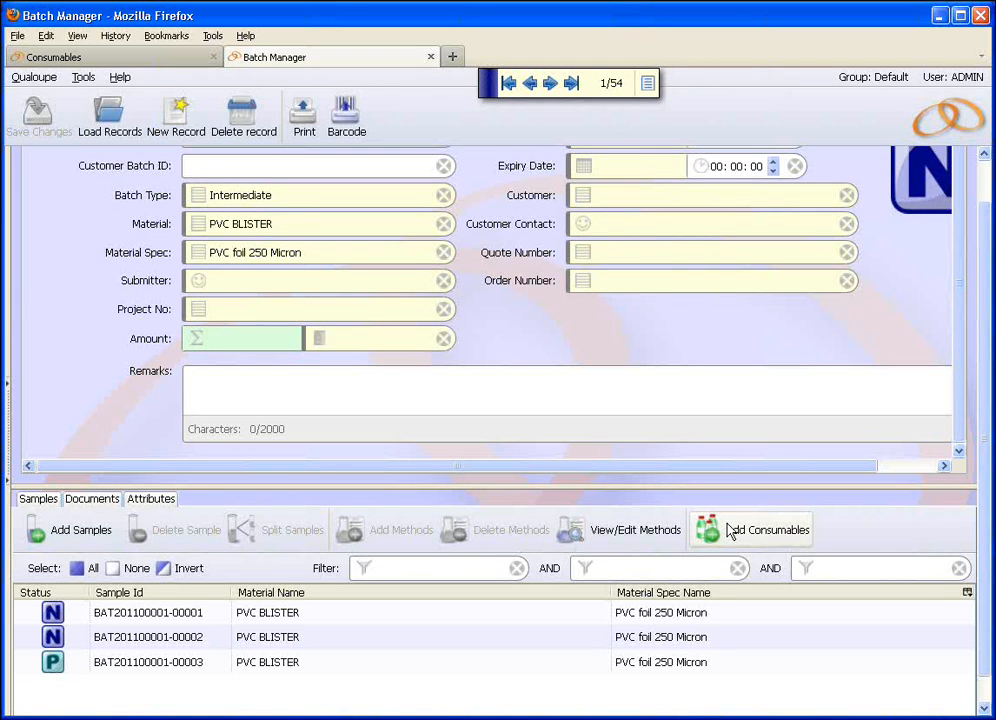
Open the Buffer's consumable batches in Consumables and view the packages of batch BAT201200058.
left_click(139, 60)
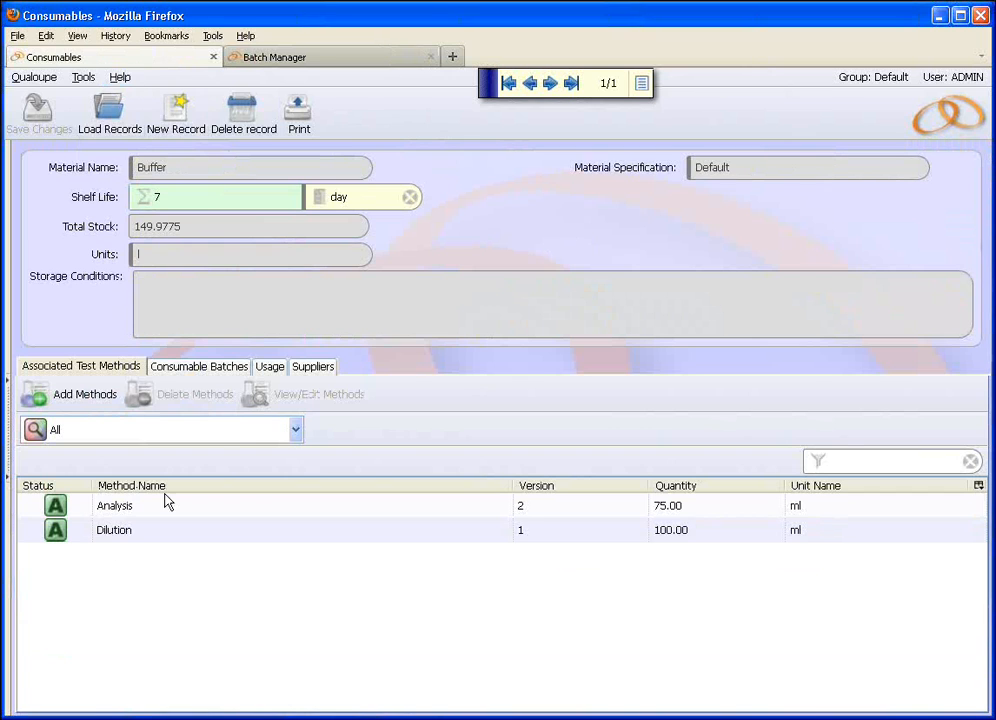
left_click(219, 373)
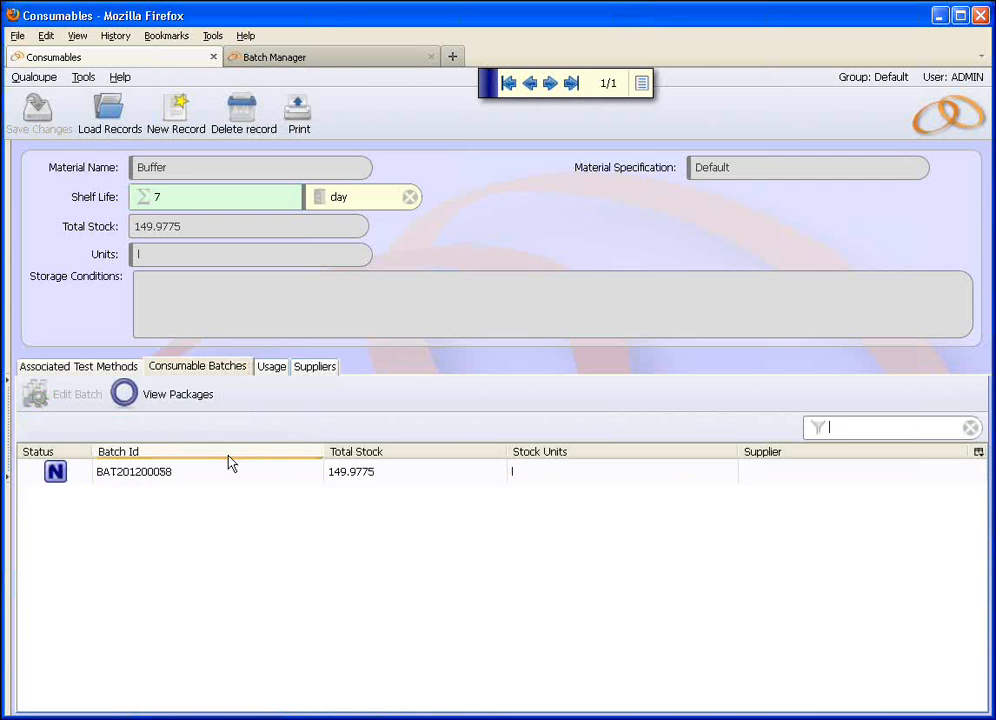
left_click(174, 398)
left_click(199, 214)
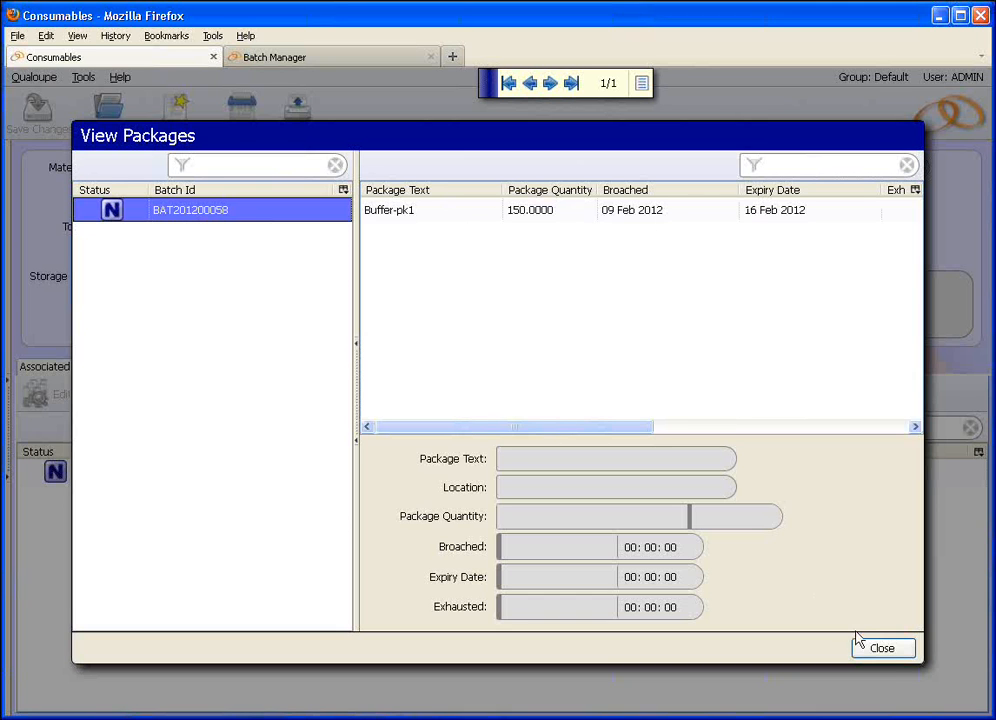
Close the package view and check the Buffer's usage records and consumable batches in Consumables.
left_click(886, 649)
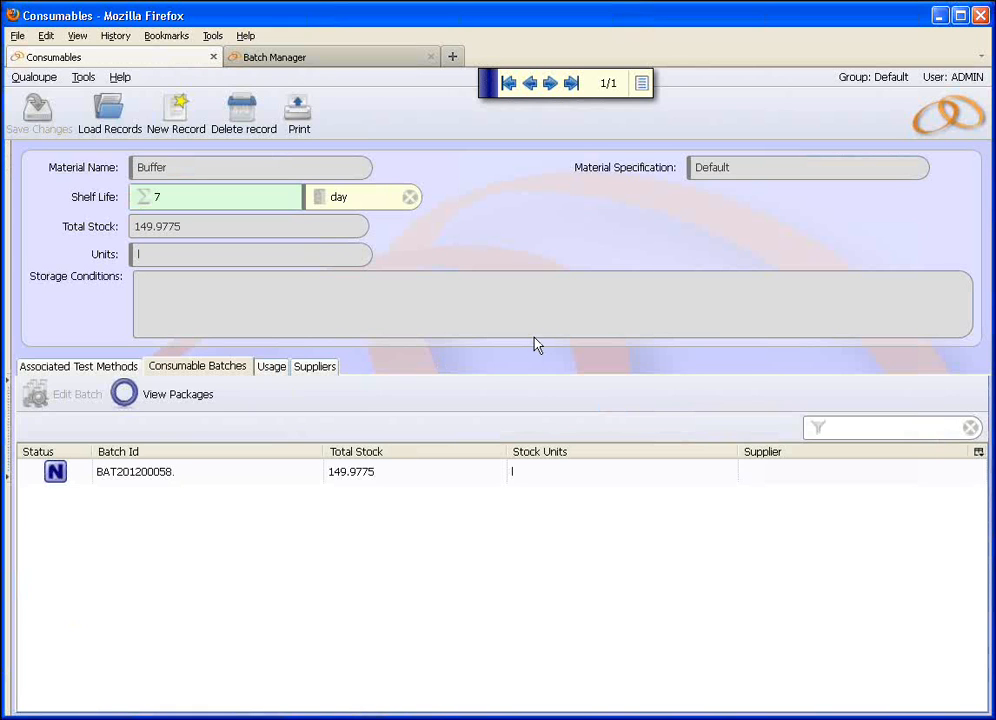
left_click(263, 370)
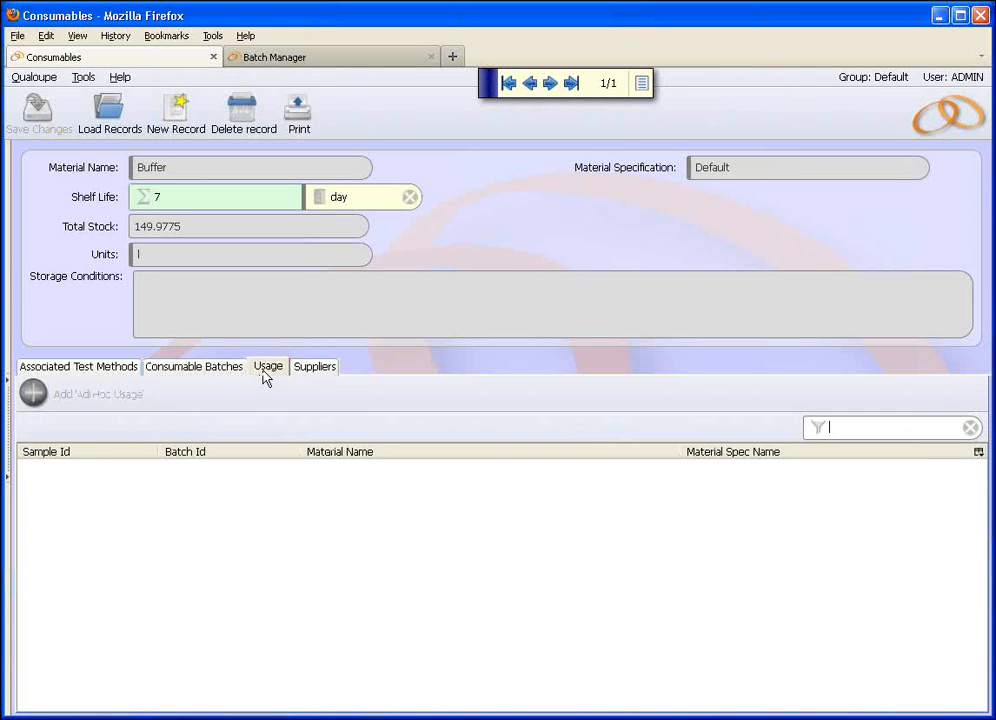
left_click(212, 372)
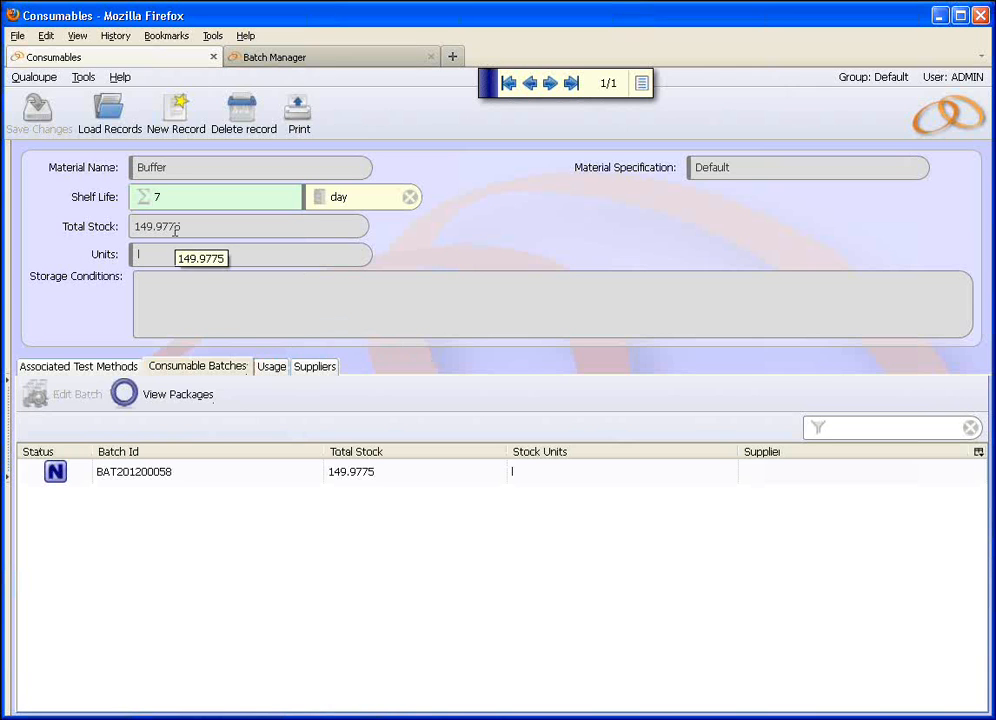
left_click(287, 58)
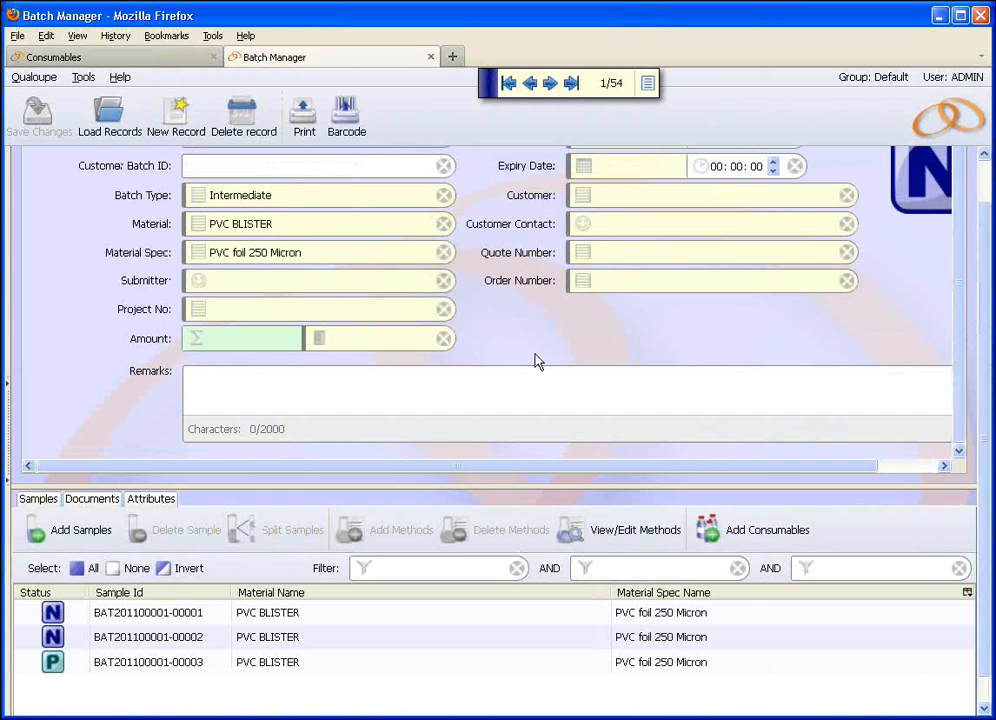
left_click(143, 60)
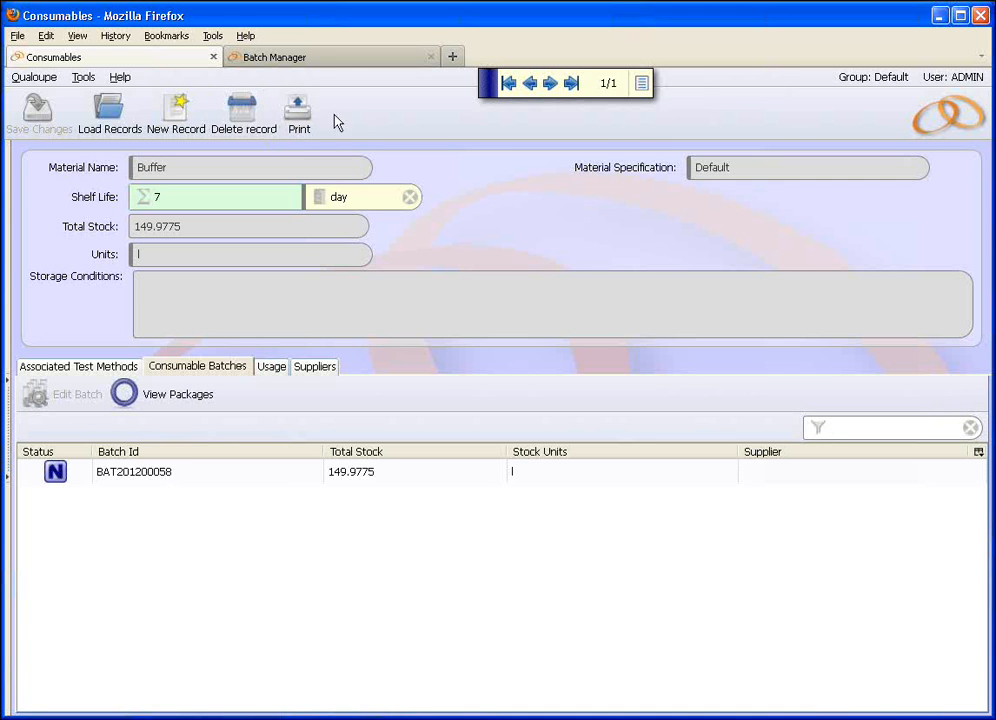
Switch to the Batch Manager, filter the batch records by "58" and load batch BAT201200058.
left_click(341, 66)
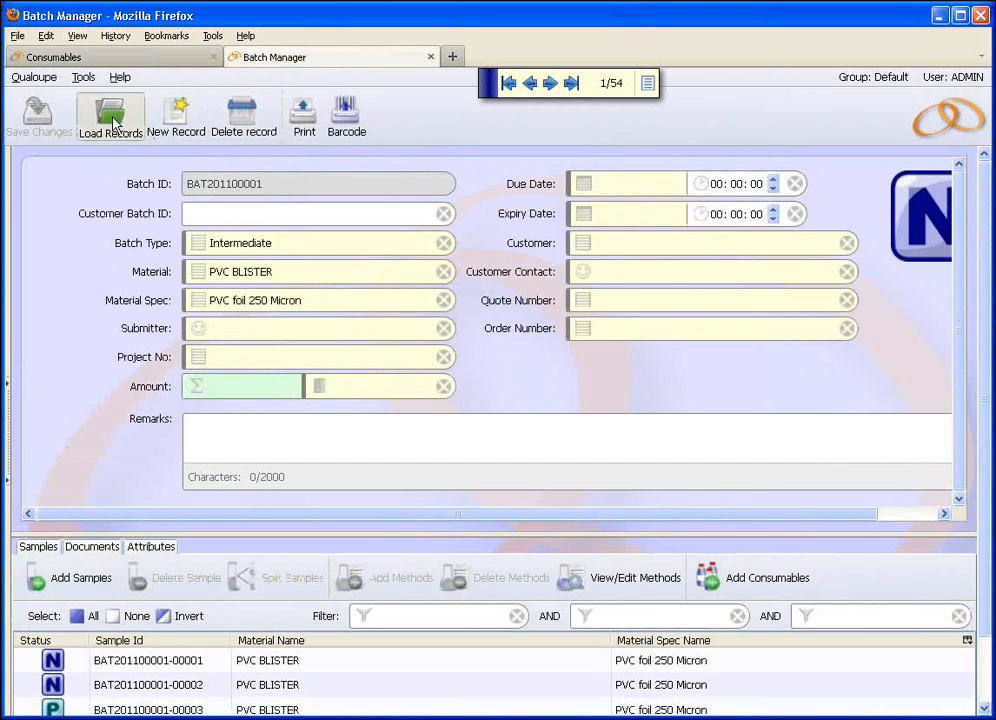
left_click(112, 120)
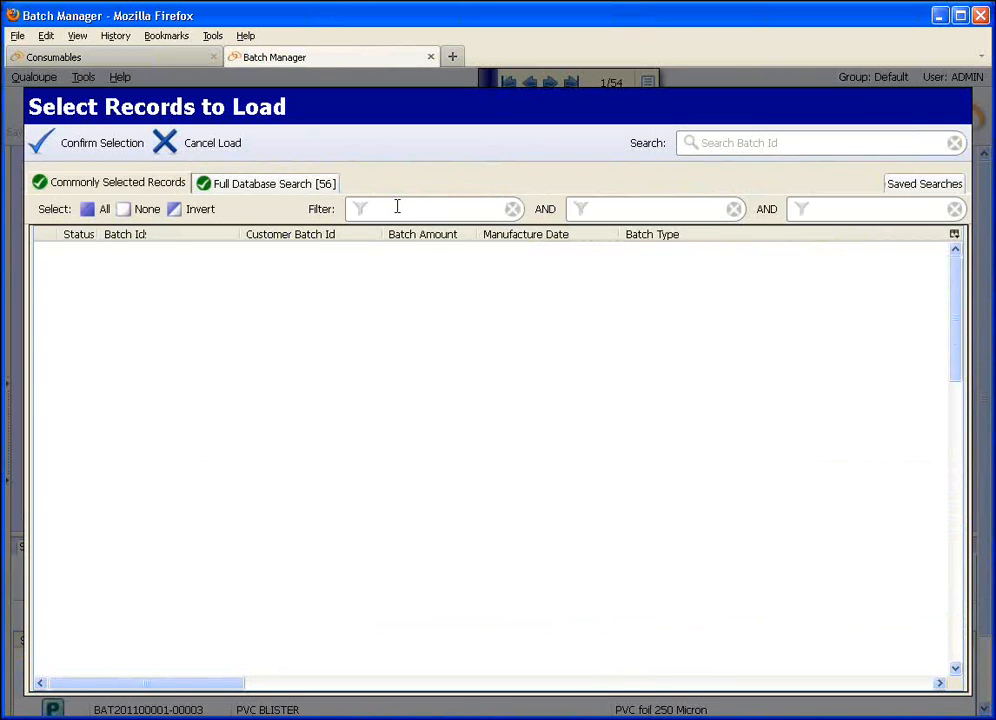
type("58")
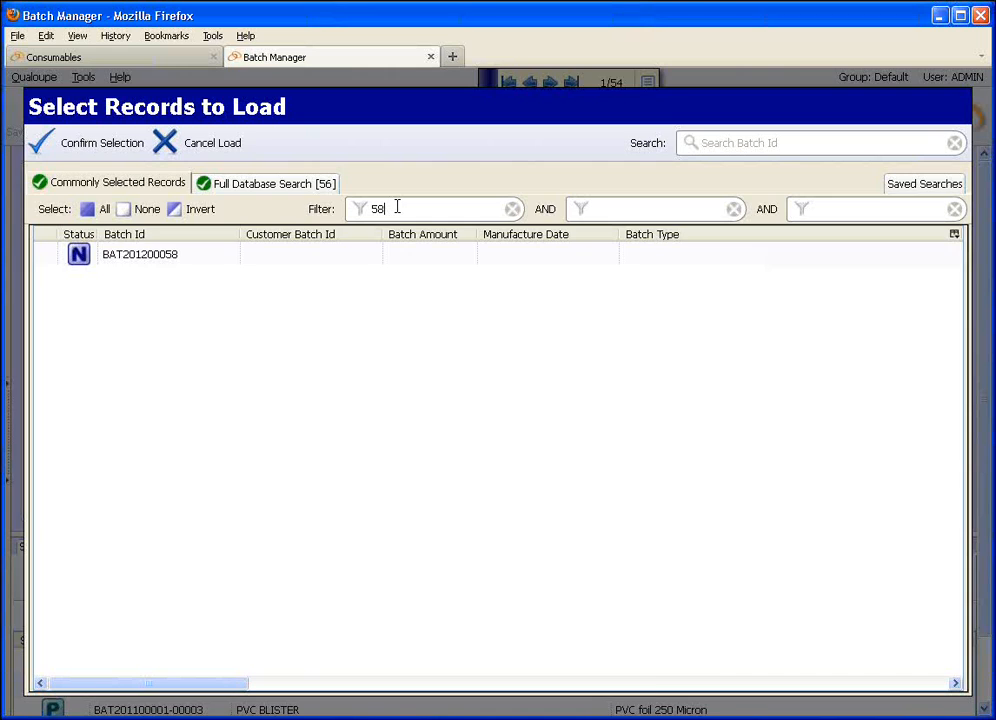
double_click(156, 256)
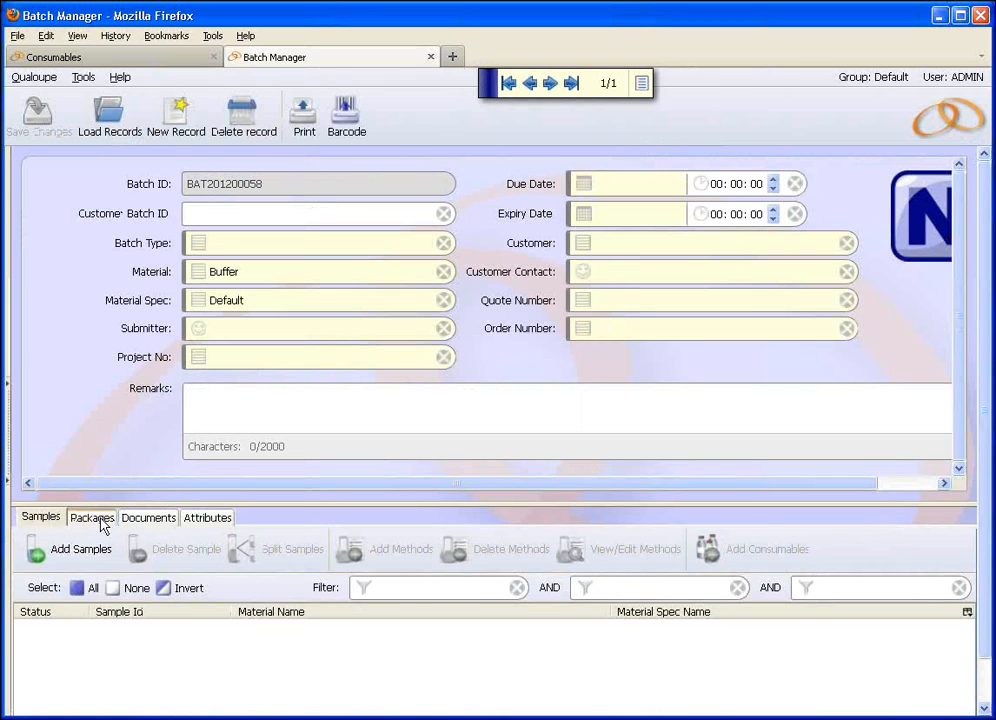
Open the Buffer-pk1 package of batch BAT201200058 for editing and accept its package details.
left_click(101, 521)
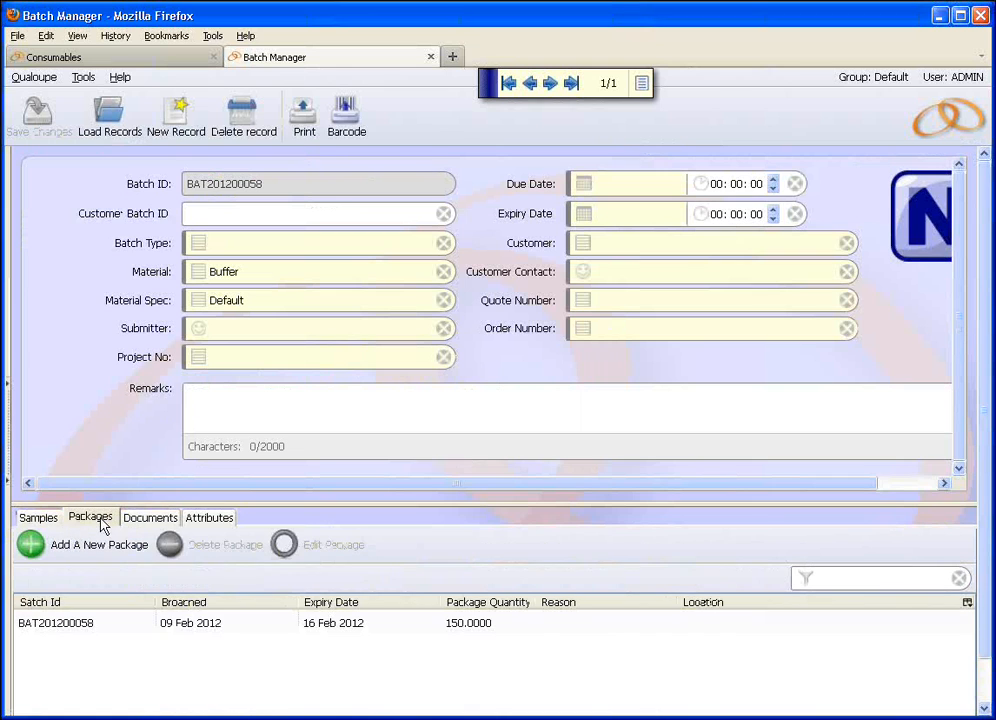
left_click(258, 630)
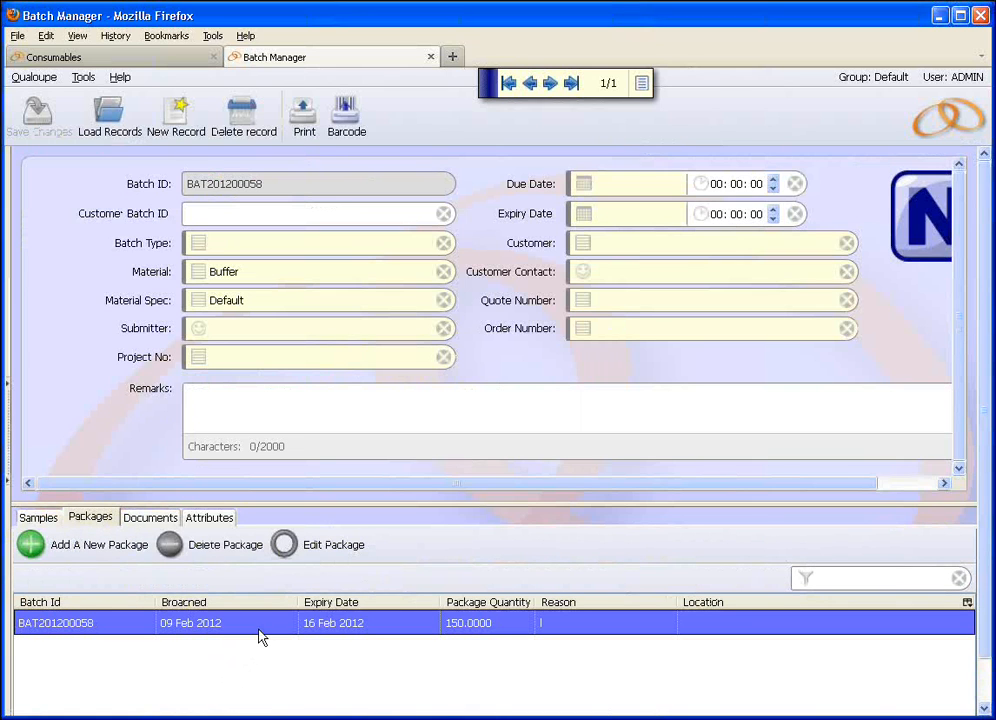
left_click(300, 557)
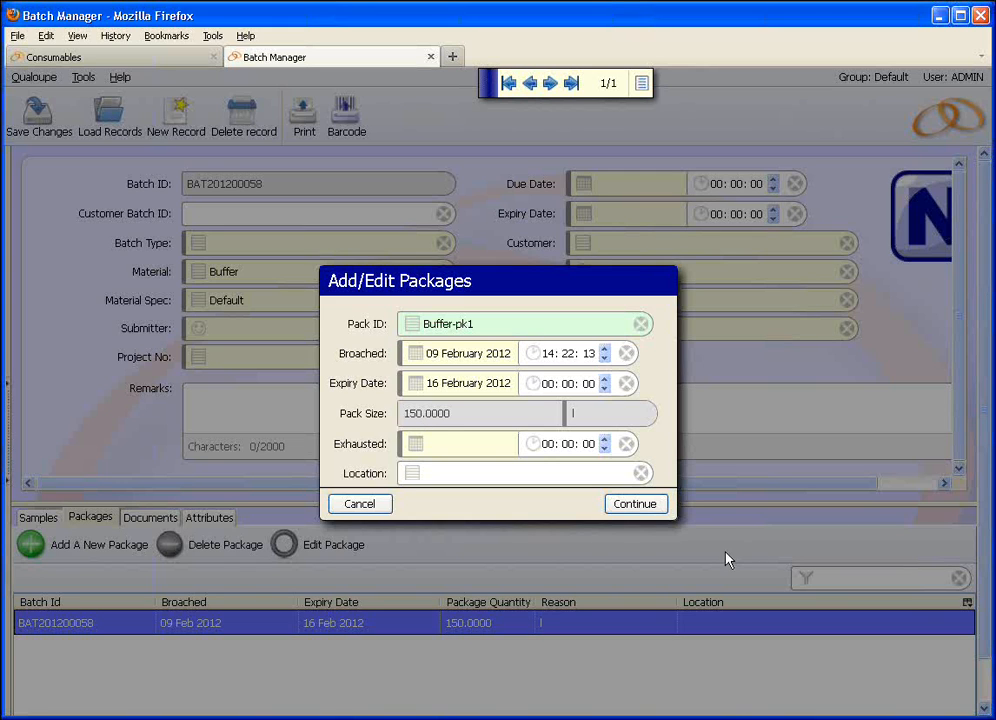
left_click(636, 504)
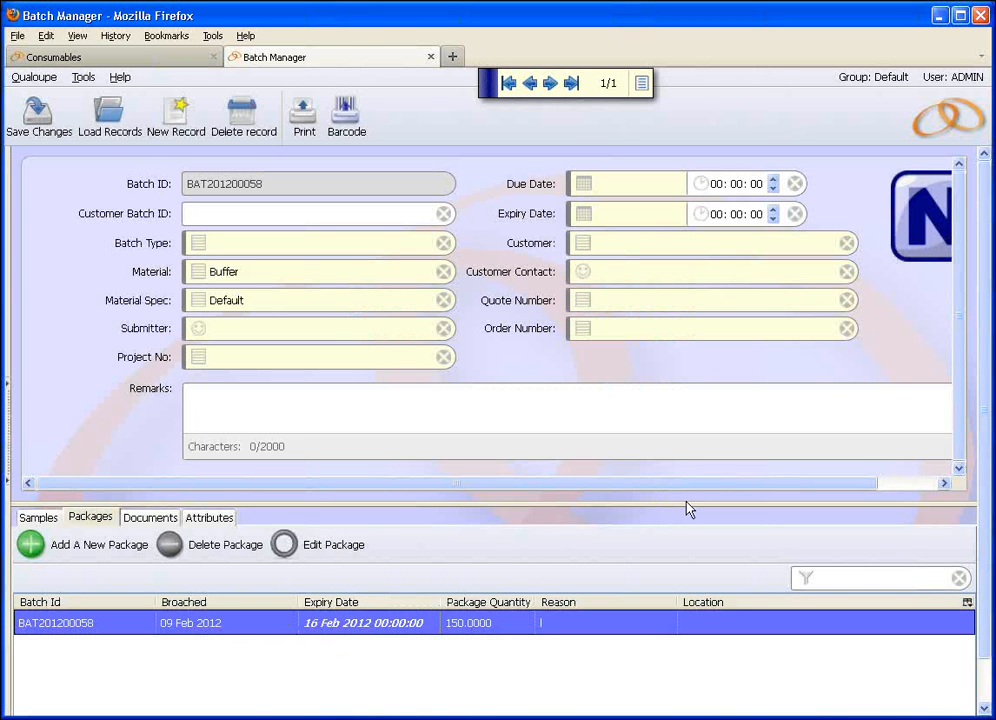